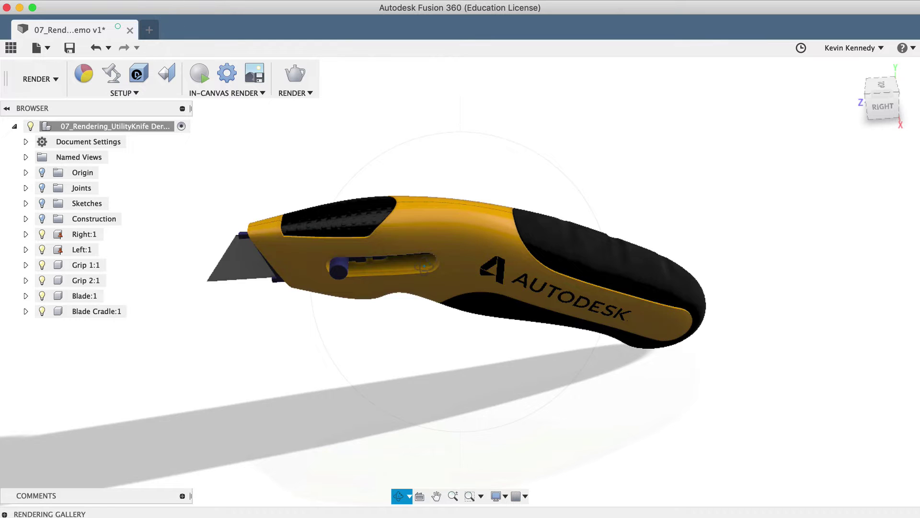
drag(424, 269, 431, 202)
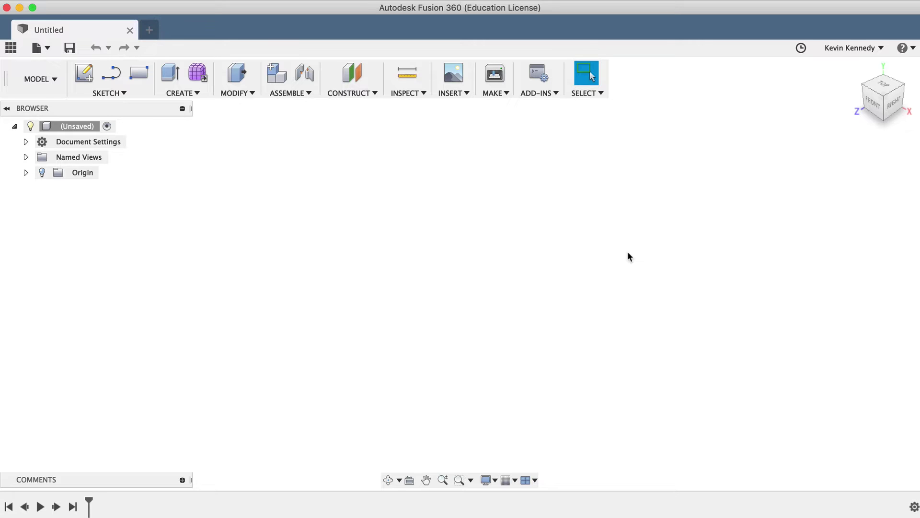
- Open the 07_Rendering_UtilityKnife sample from the 07 - Rendering folder of the Basic Training samples and hide the project list
click(10, 48)
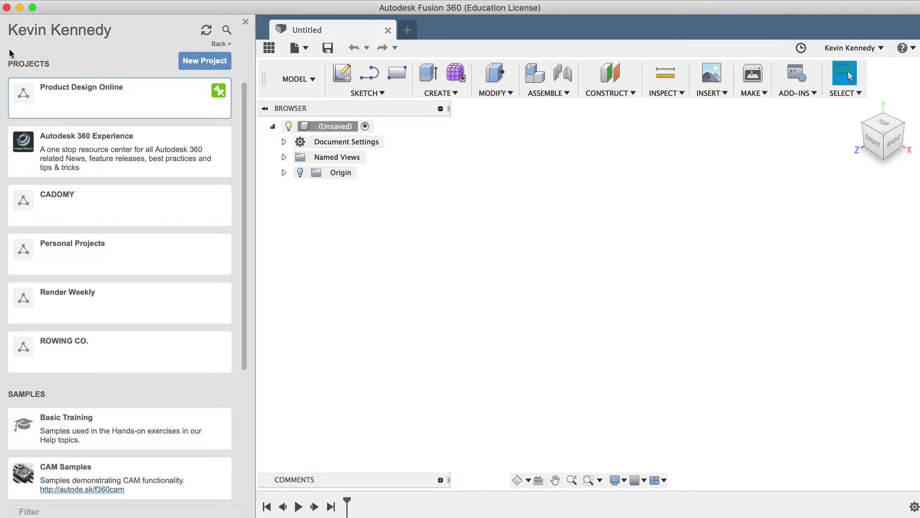
scroll(124, 306, down, 5)
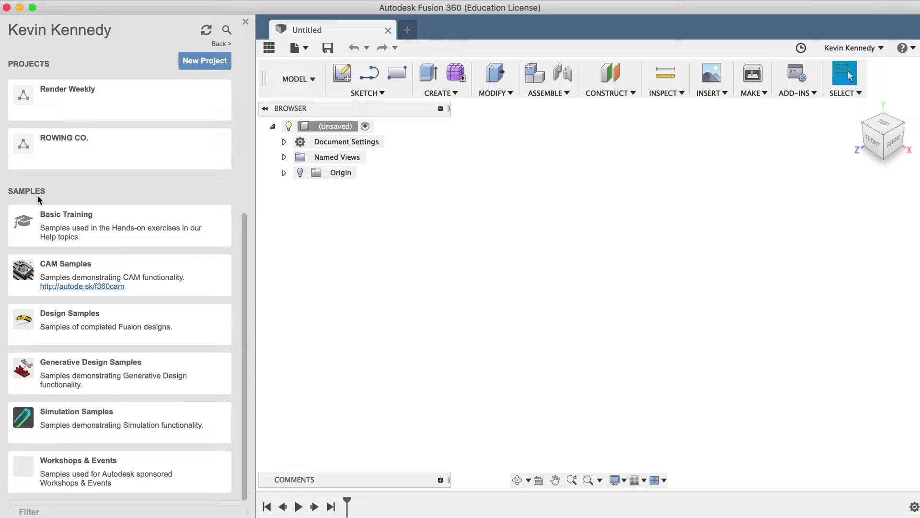
click(147, 219)
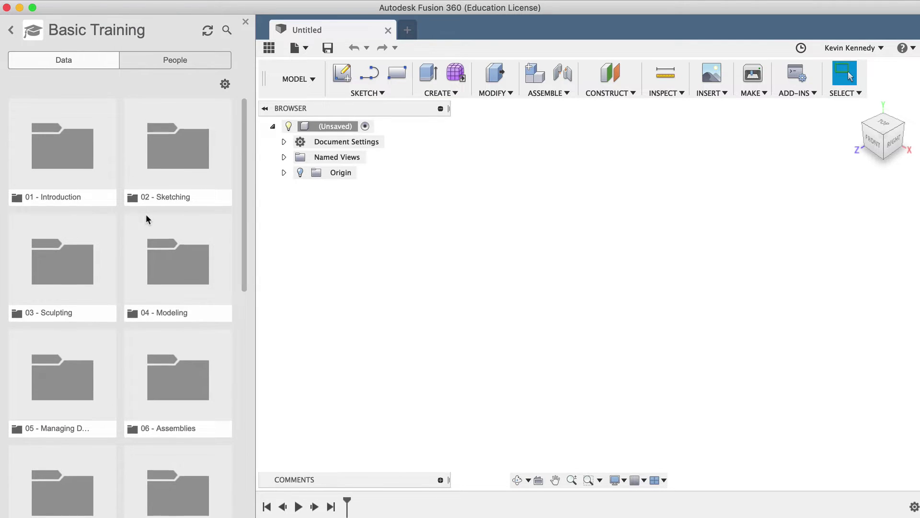
scroll(145, 214, down, 5)
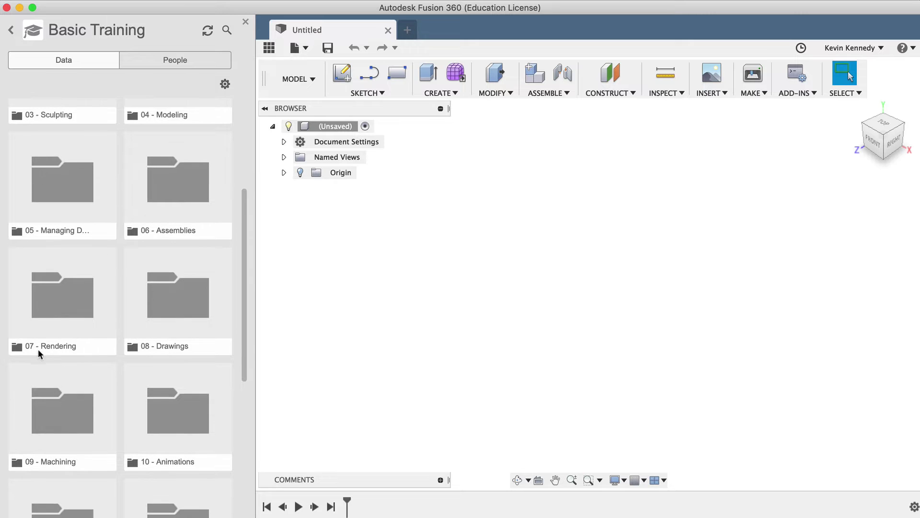
click(75, 288)
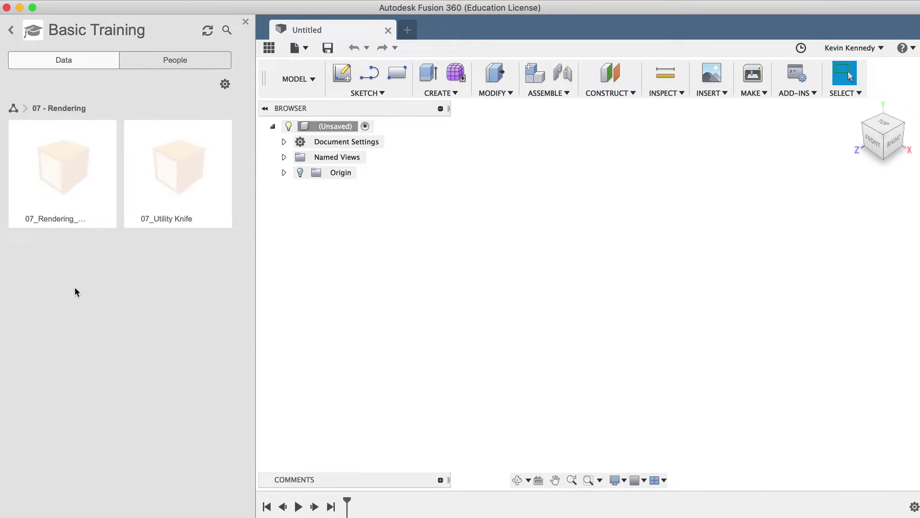
double_click(70, 174)
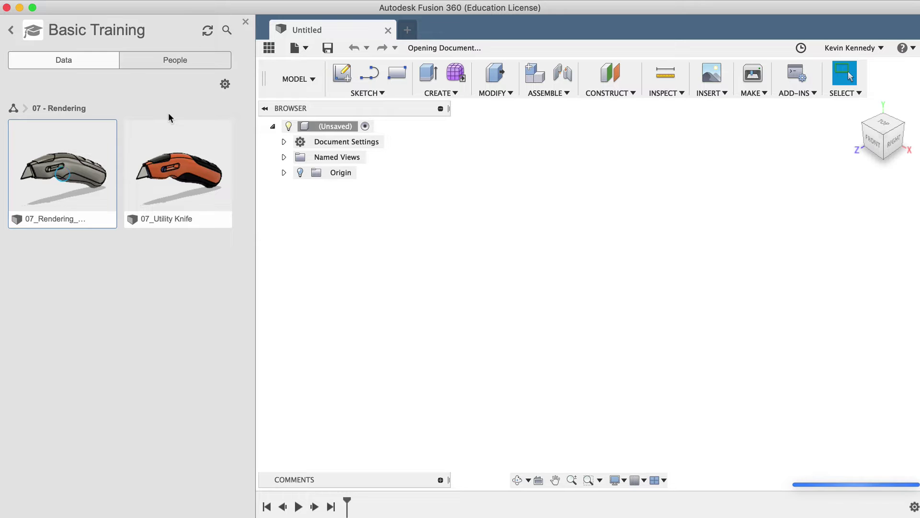
click(264, 48)
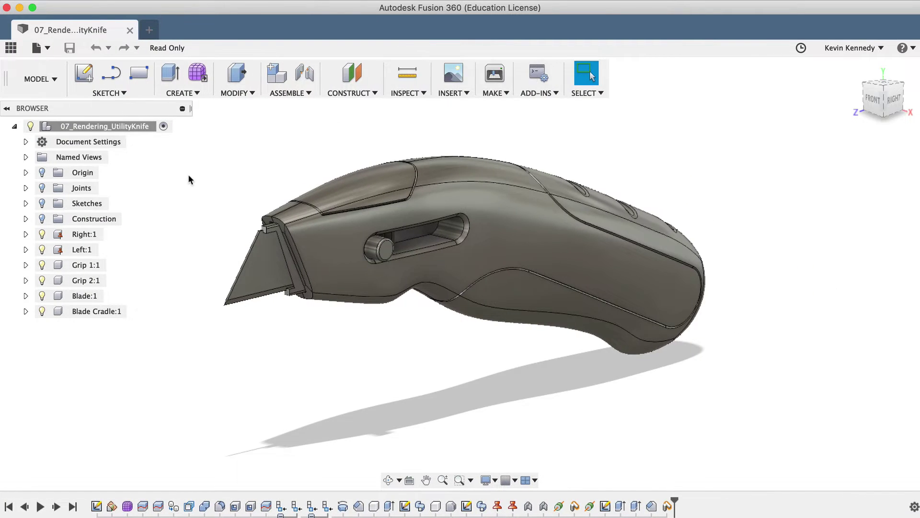
- Save a copy of the read-only design as 07_Rendering_UtilityKnife Demo in the Product Design Online project
click(44, 48)
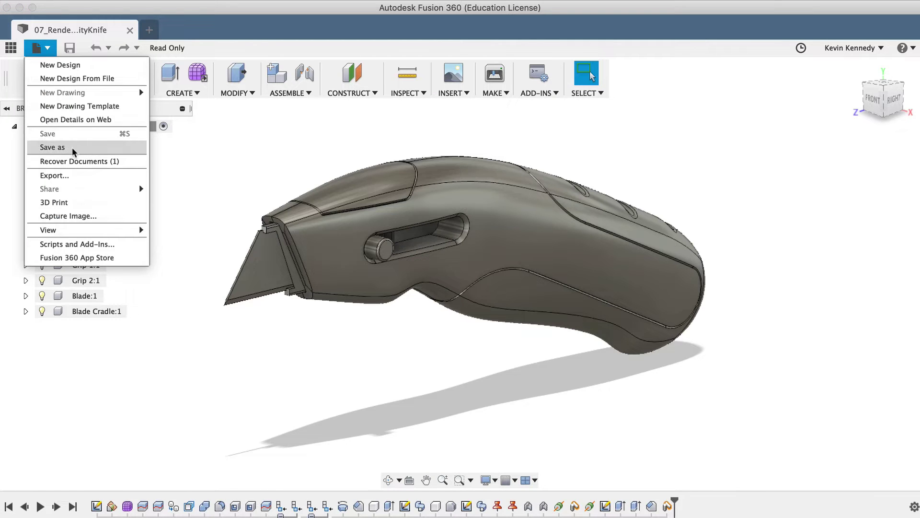
click(52, 147)
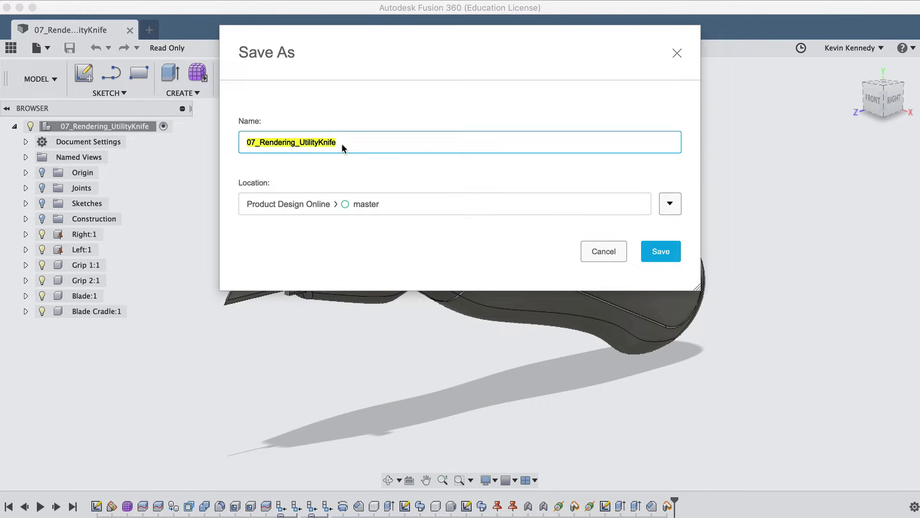
click(341, 143)
text(Demo)
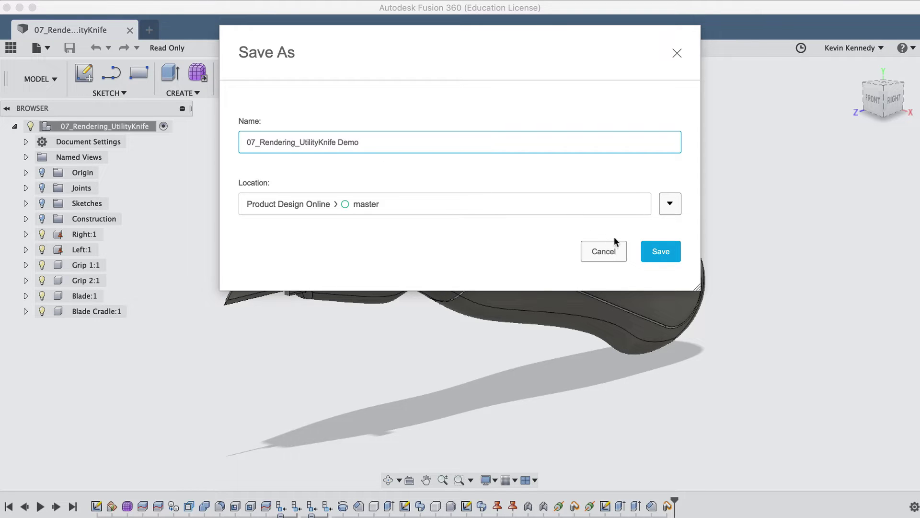
click(660, 252)
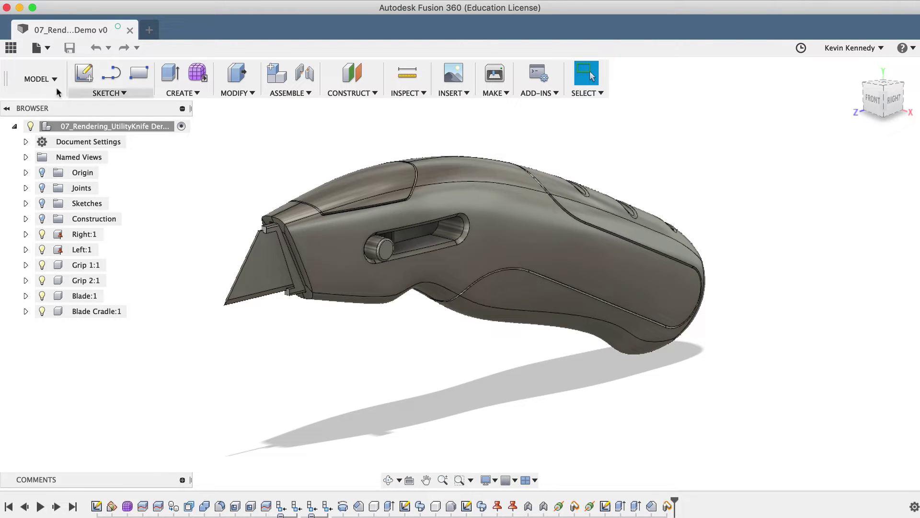
- Switch to the Render workspace and collapse the rendering gallery
click(36, 79)
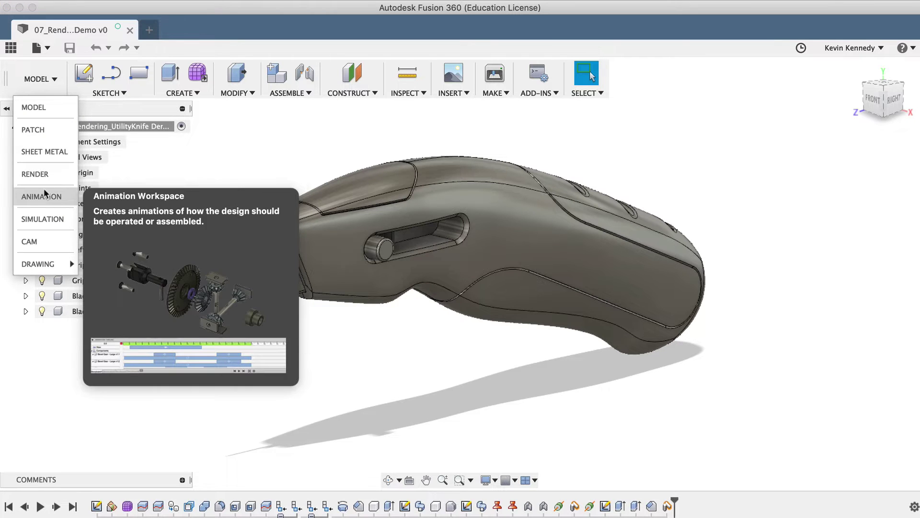
click(46, 177)
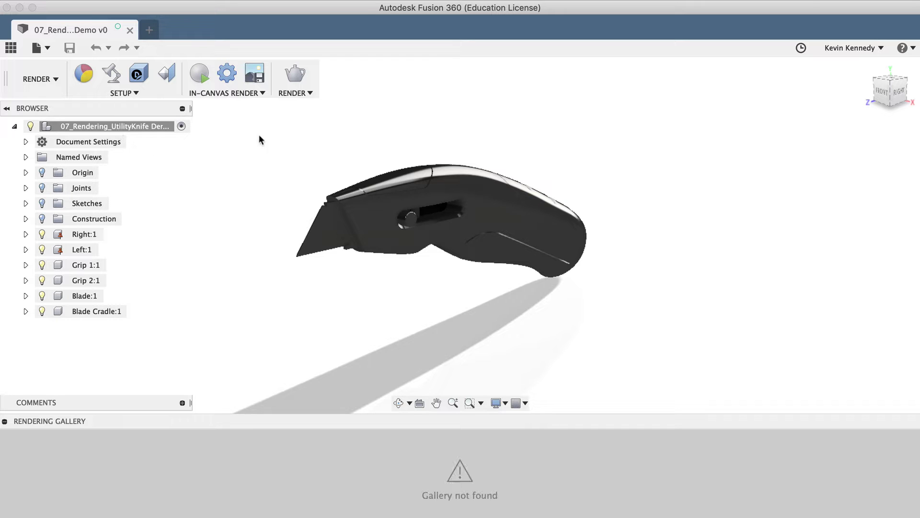
click(5, 420)
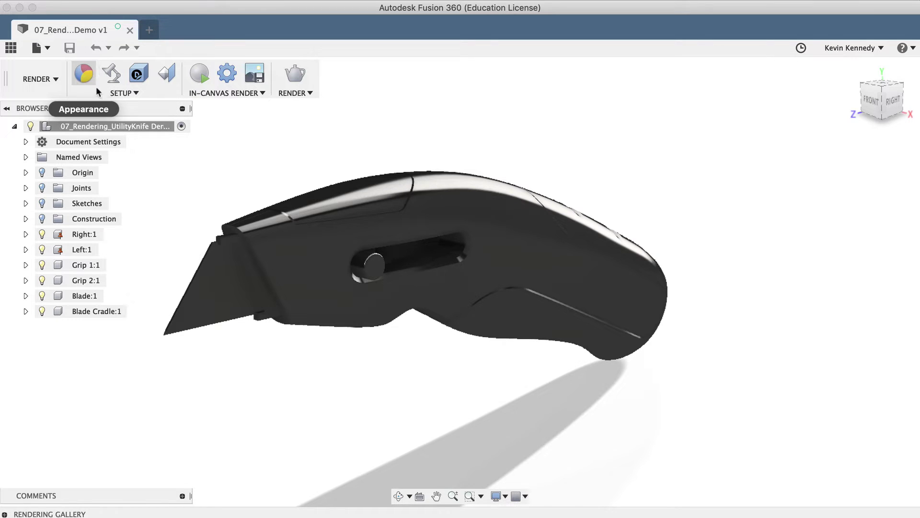
- Open the Appearance settings, then reposition and enlarge the dialog to show all the library's material folders
click(130, 93)
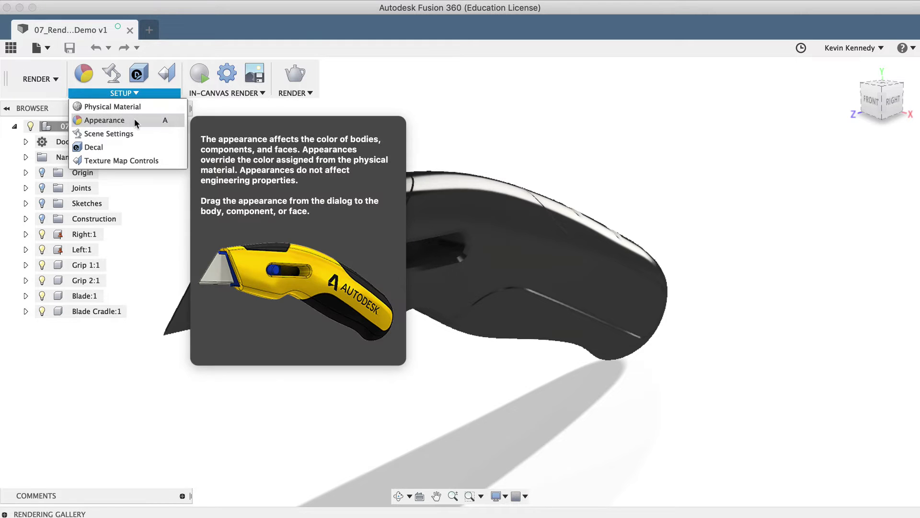
click(396, 109)
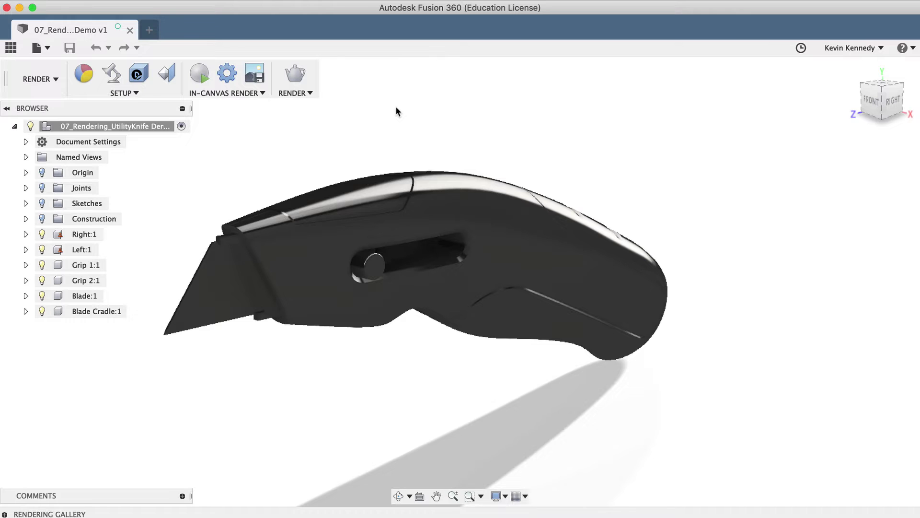
key(a)
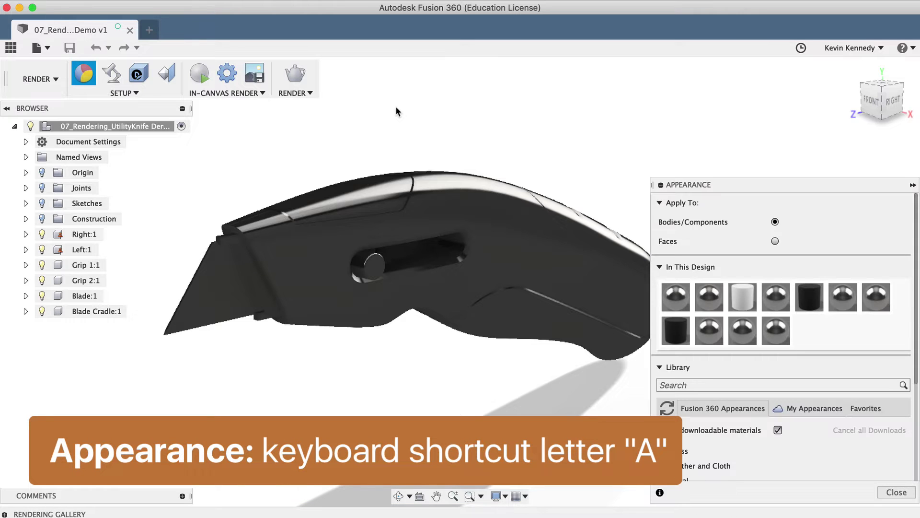
drag(749, 181, 718, 71)
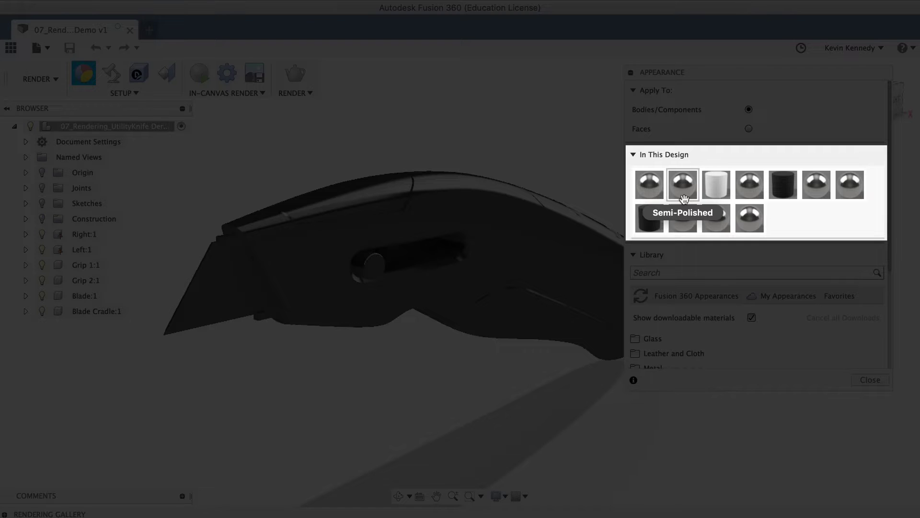
click(682, 184)
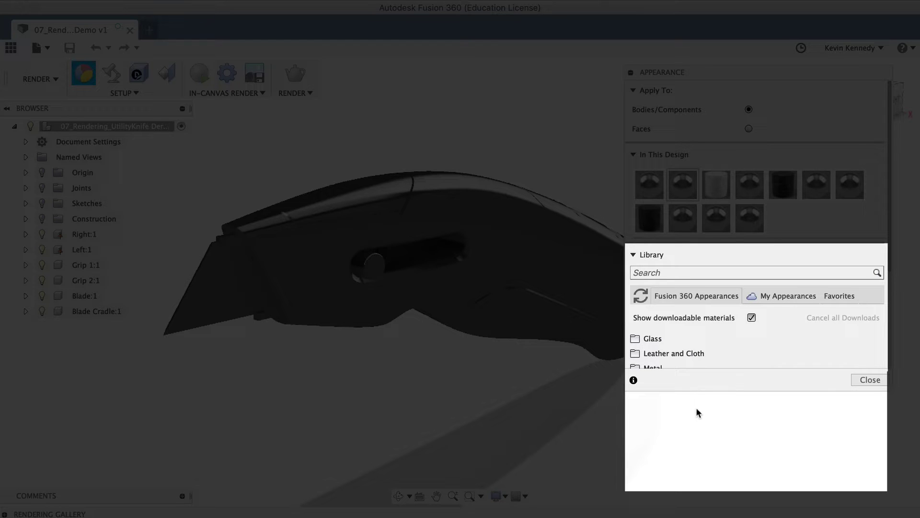
drag(720, 73, 720, 57)
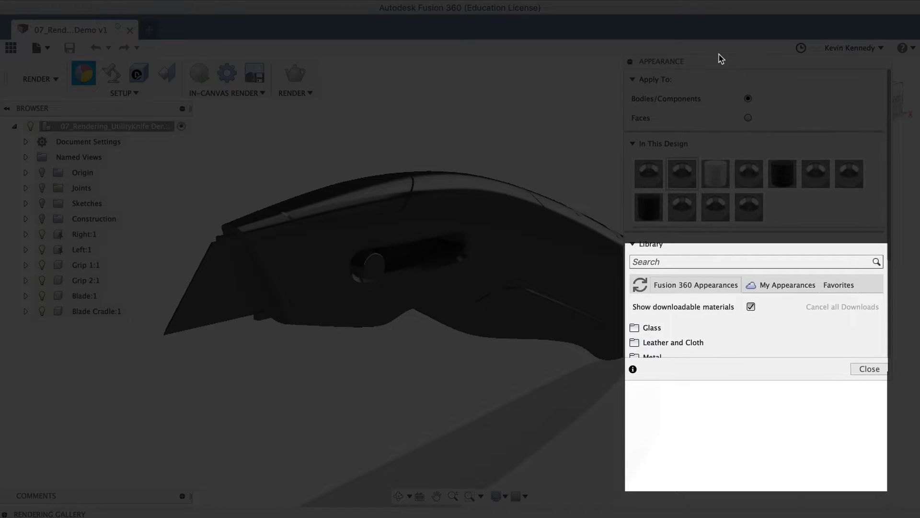
drag(887, 379, 881, 493)
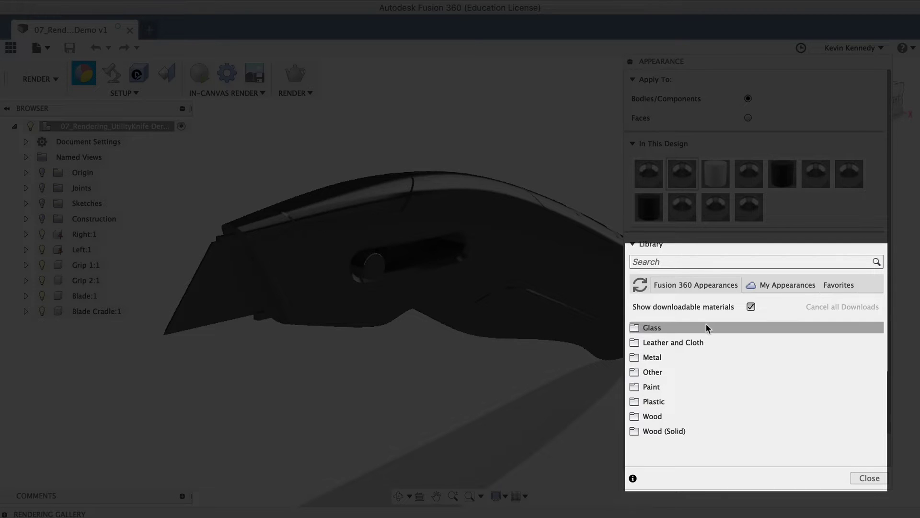
- Apply the Plastic - Glossy (Yellow) appearance from the library's Opaque plastics to the knife's main body
click(671, 260)
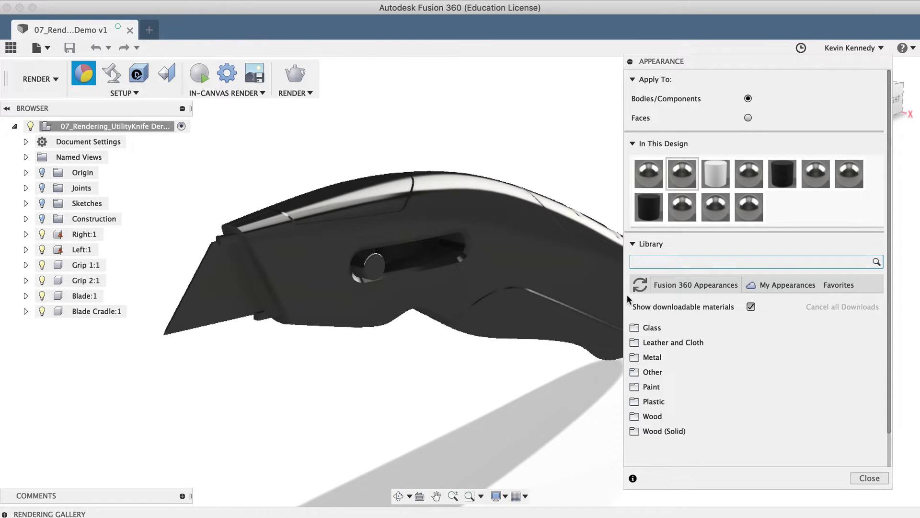
click(716, 401)
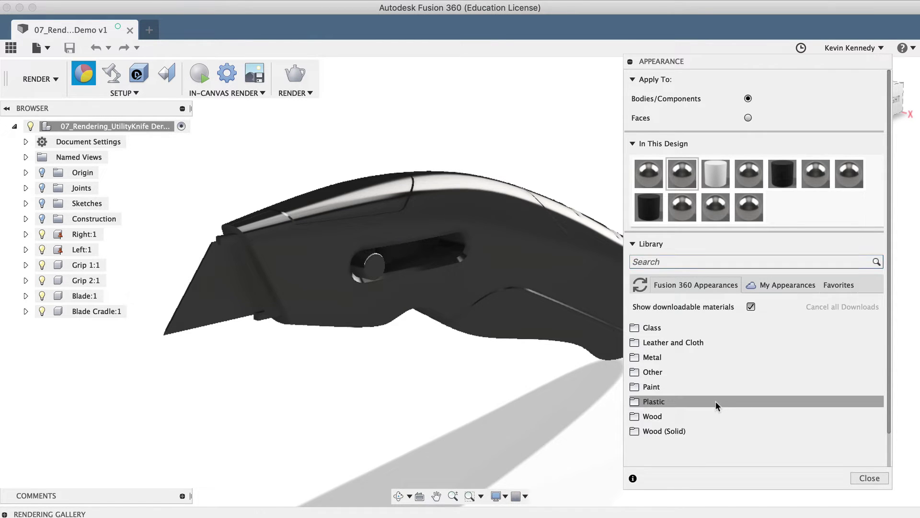
scroll(715, 402, down, 2)
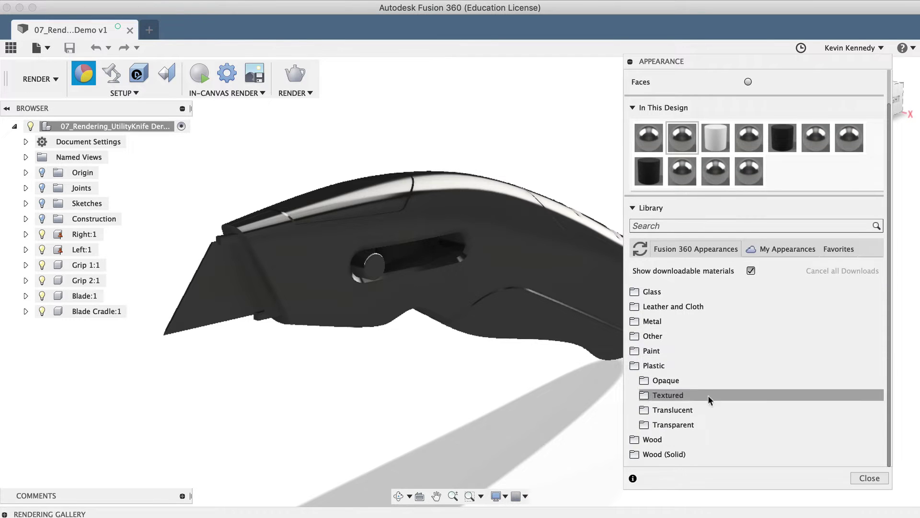
click(694, 382)
scroll(693, 381, down, 2)
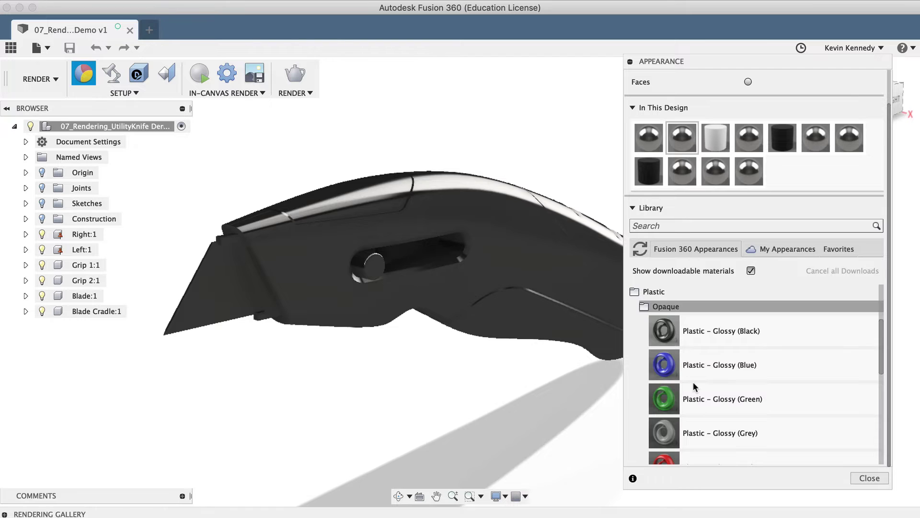
scroll(693, 382, down, 6)
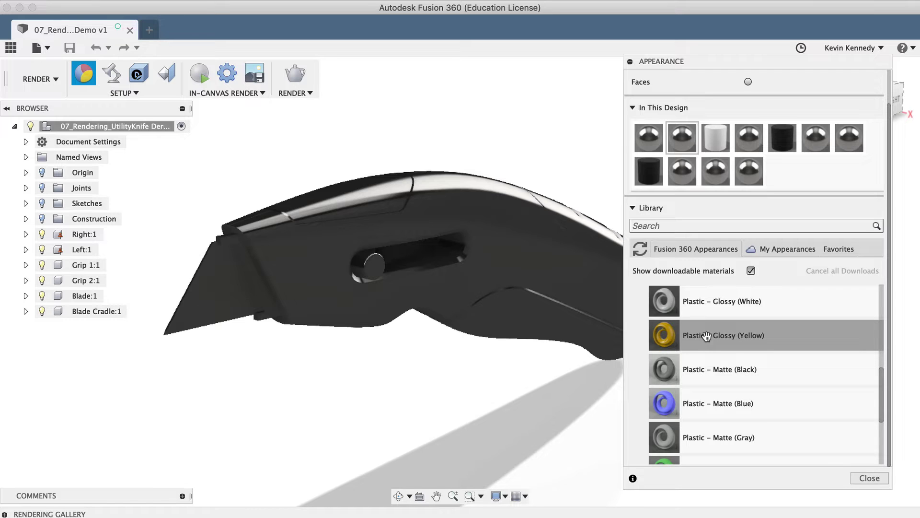
drag(706, 336, 482, 240)
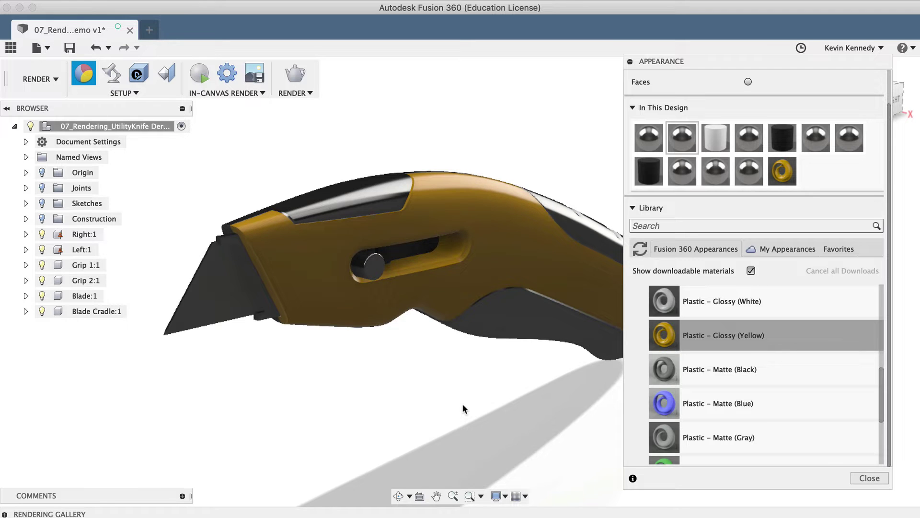
- Apply the Plastic - Glossy (Yellow) appearance to the whole Right:1 component
scroll(675, 213, up, 2)
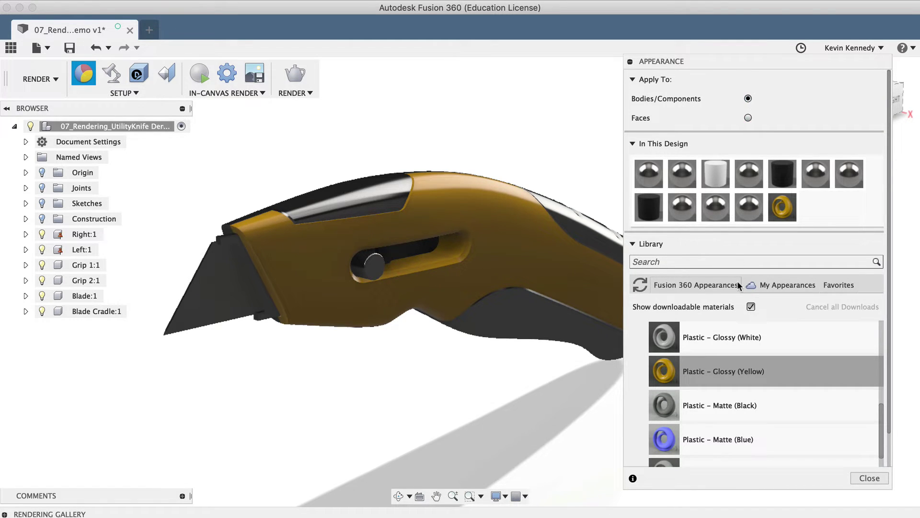
click(693, 337)
drag(718, 373, 85, 234)
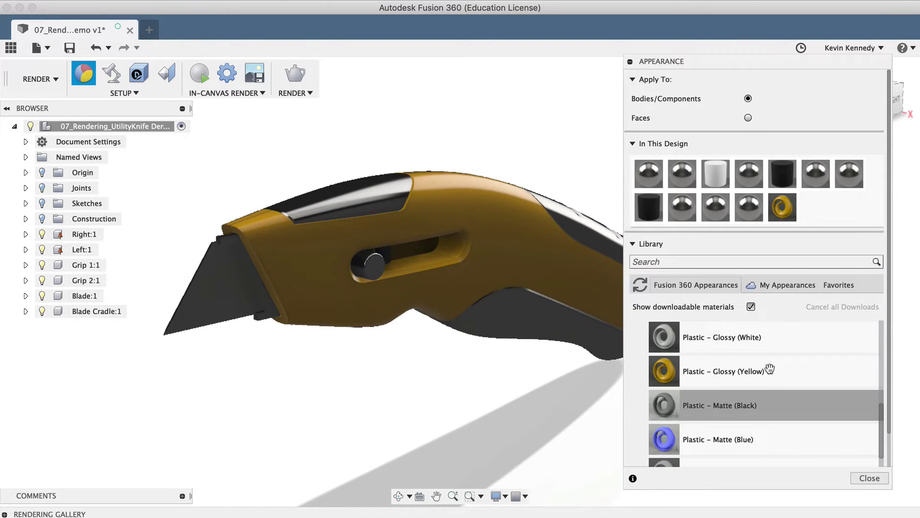
- Inspect the finish on the opposite side of the knife and return to the home view
mouse_move(459, 282)
shift+middle_down()
mouse_move(897, 182)
mouse_move(885, 191)
shift+middle_up()
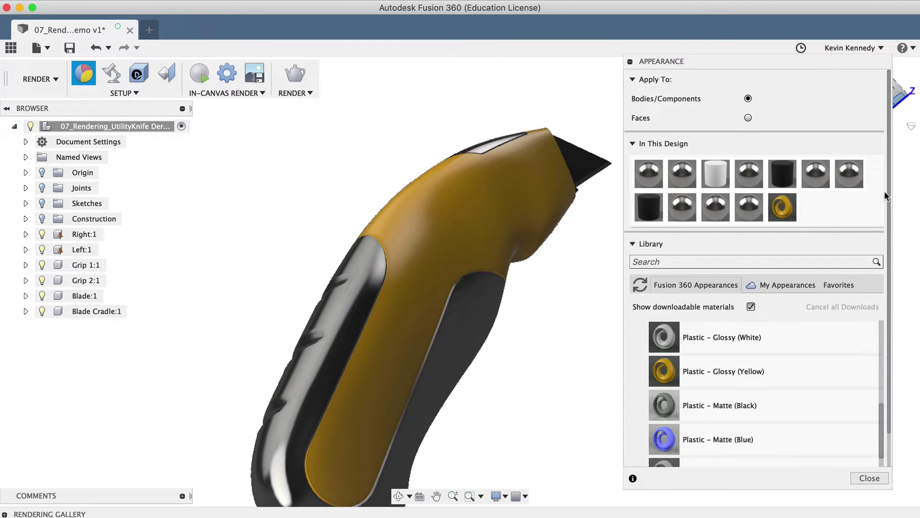
drag(768, 62, 758, 145)
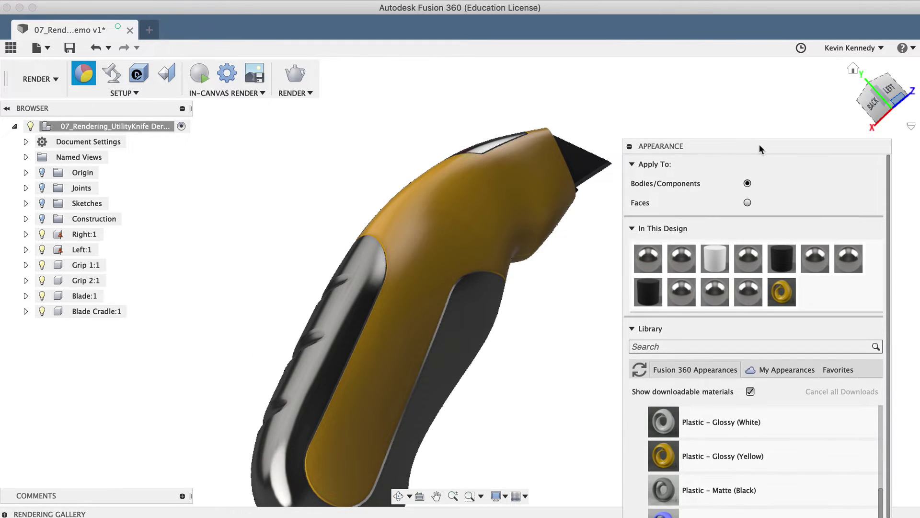
click(854, 72)
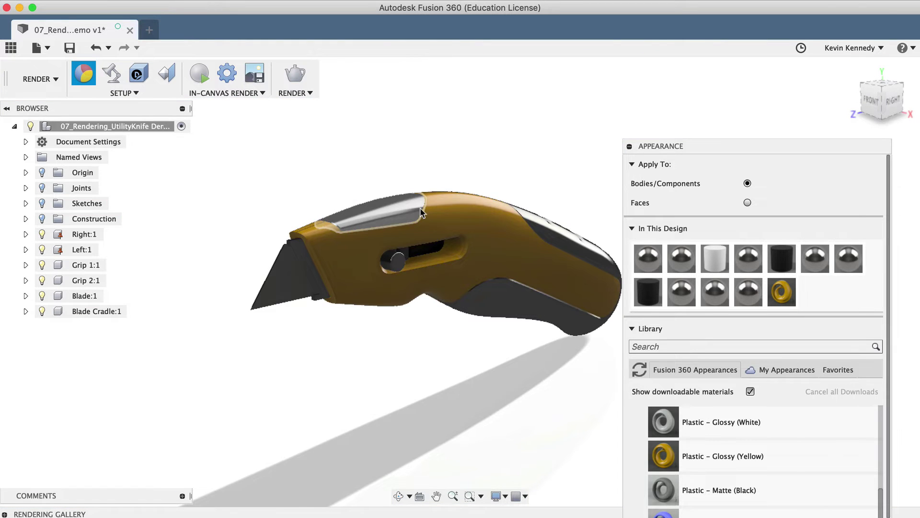
scroll(422, 213, up, 5)
scroll(422, 213, down, 5)
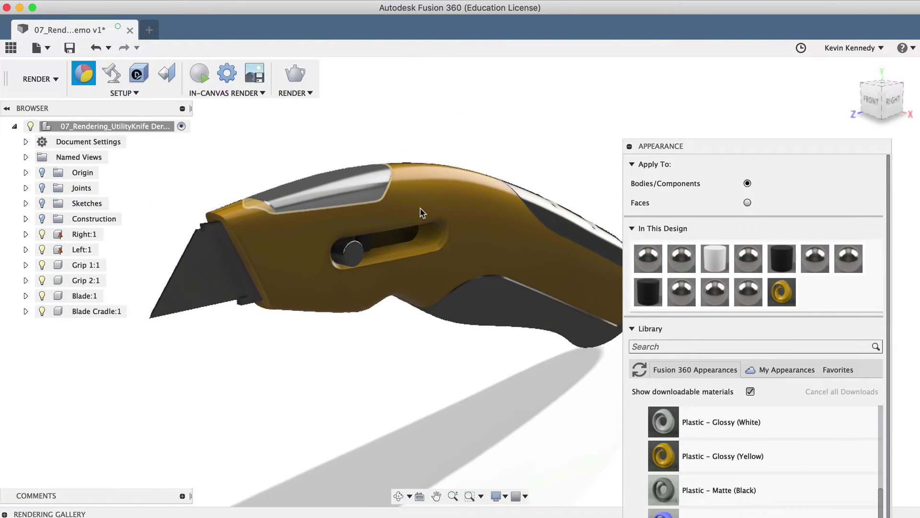
drag(682, 145, 690, 67)
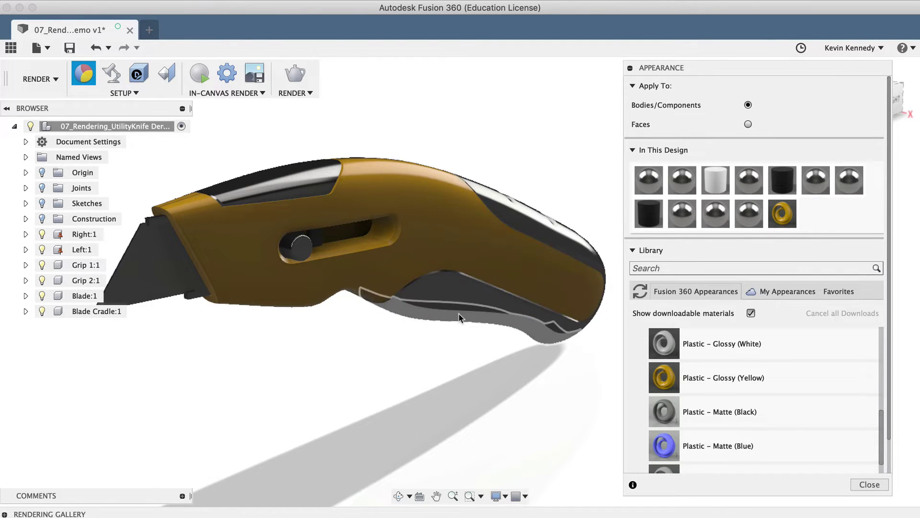
- Download the library's Rubber - Bumpy appearance and apply Rubber - Soft to the knife's rear grip
click(669, 267)
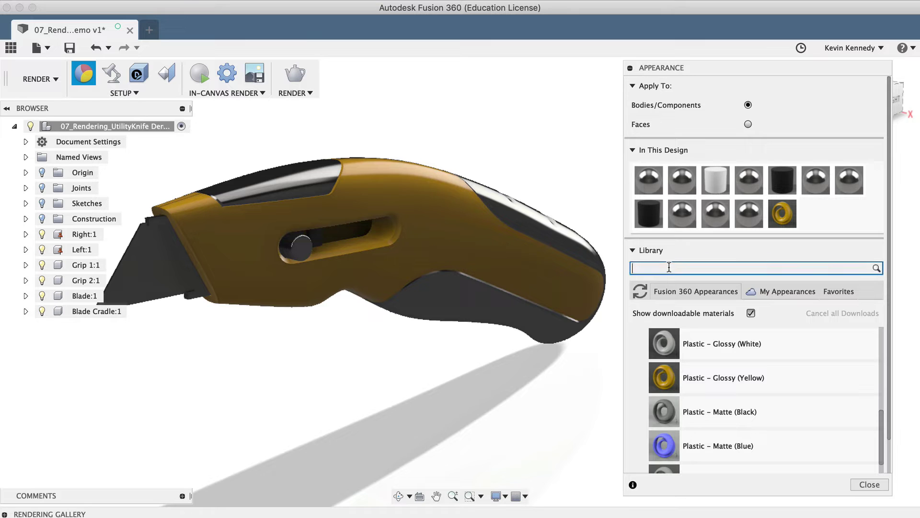
text(rubber)
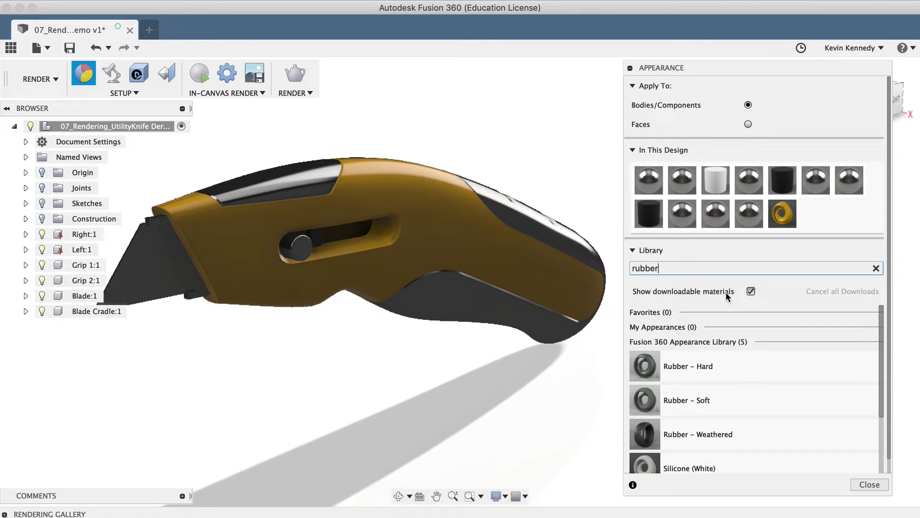
click(751, 291)
click(752, 291)
scroll(709, 359, down, 3)
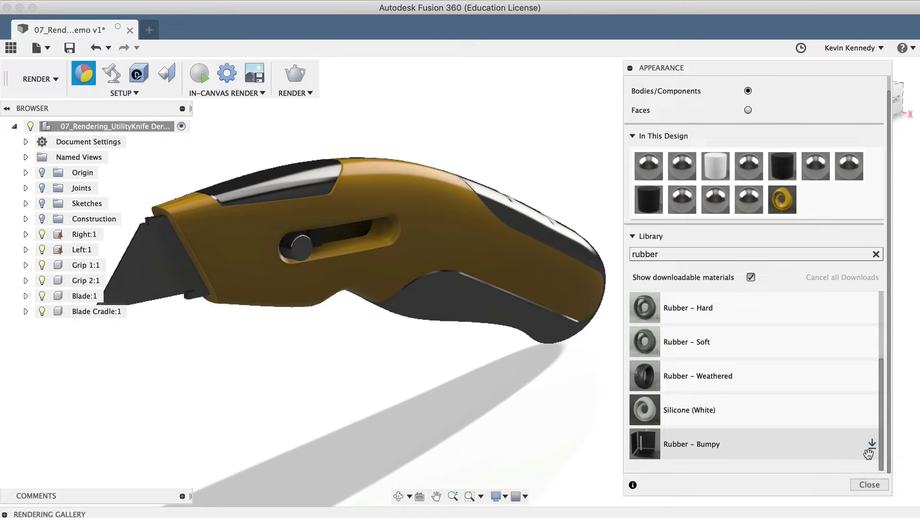
click(816, 387)
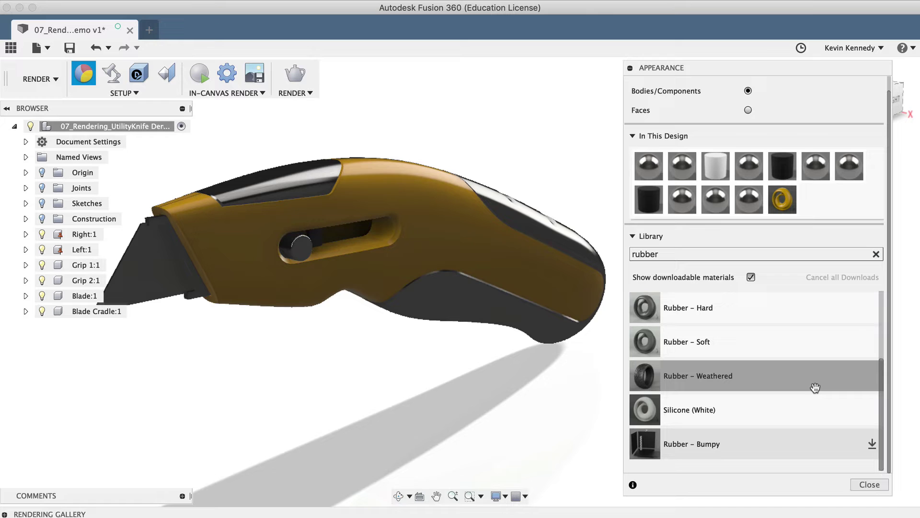
click(872, 443)
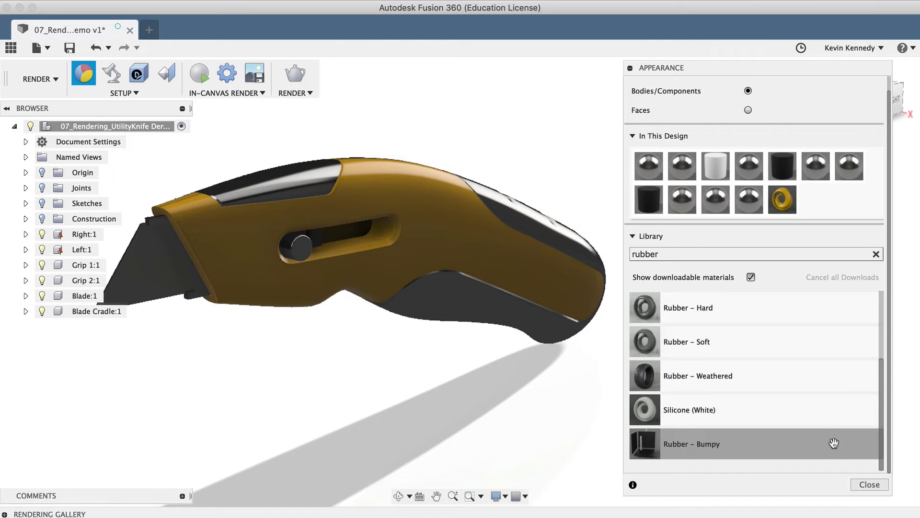
drag(751, 402, 492, 337)
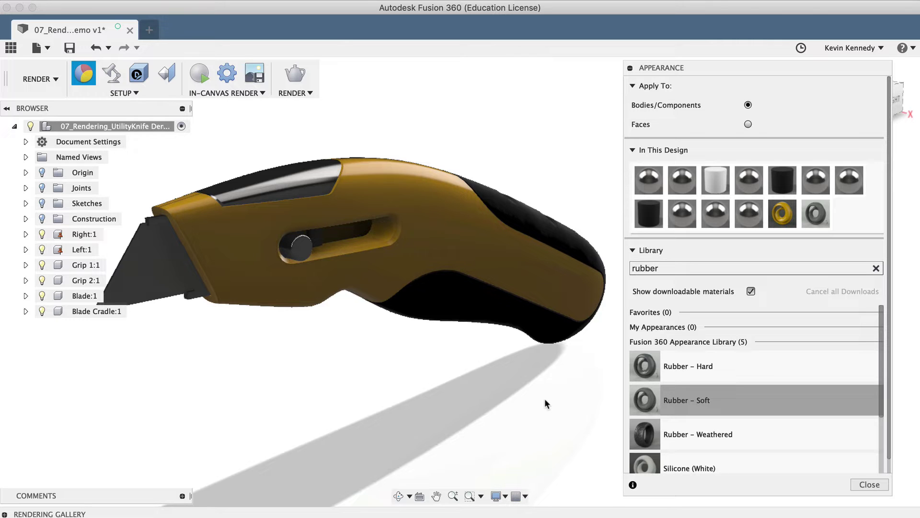
- Download the Plastic - Textured - Polka appearance and apply it to the Grip 2:1 component
click(77, 280)
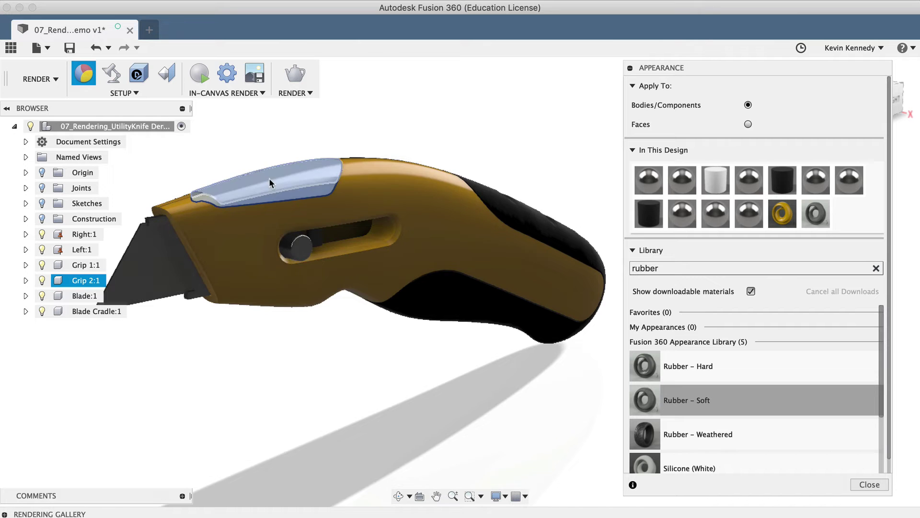
scroll(249, 159, up, 4)
scroll(250, 159, down, 5)
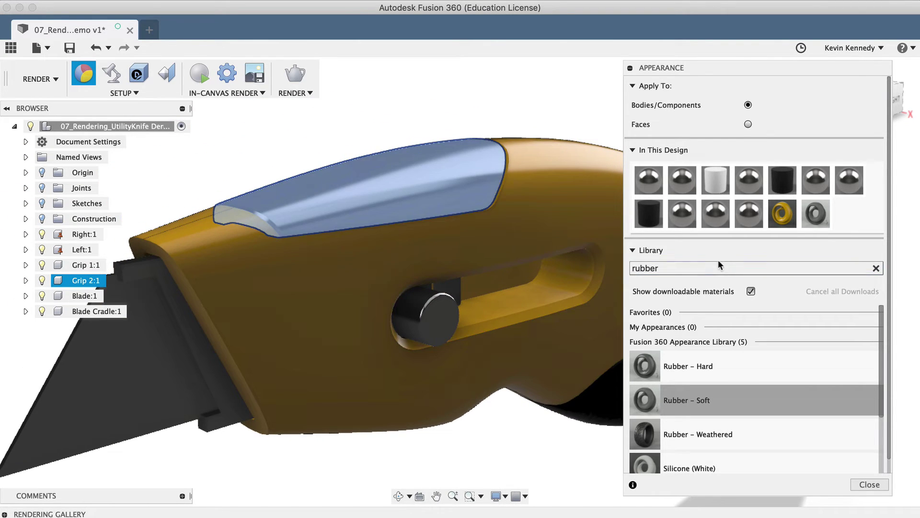
double_click(700, 267)
text(polka)
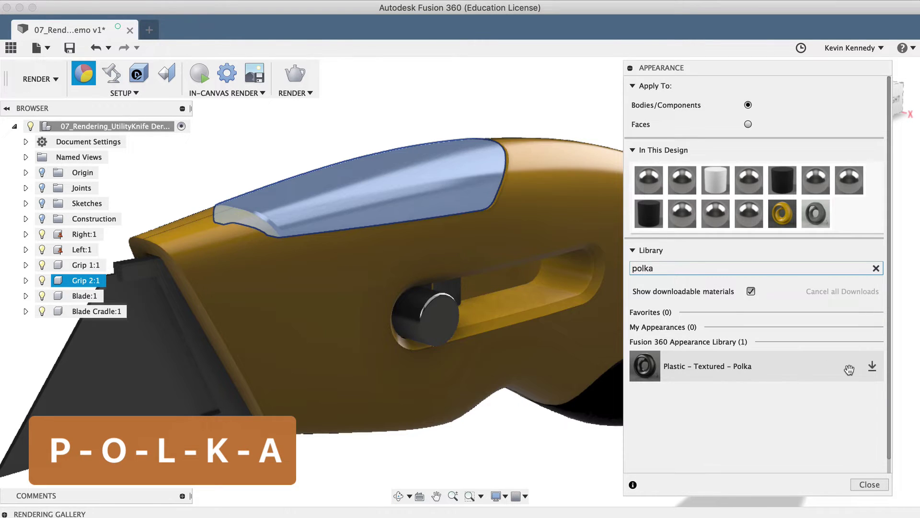
click(873, 365)
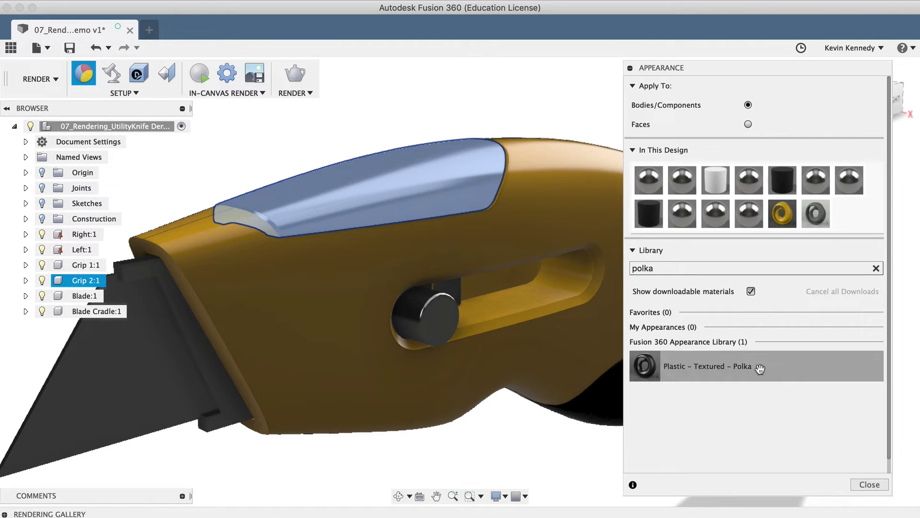
mouse_move(771, 369)
mouse_down()
mouse_move(432, 185)
mouse_move(422, 171)
mouse_move(399, 169)
mouse_up()
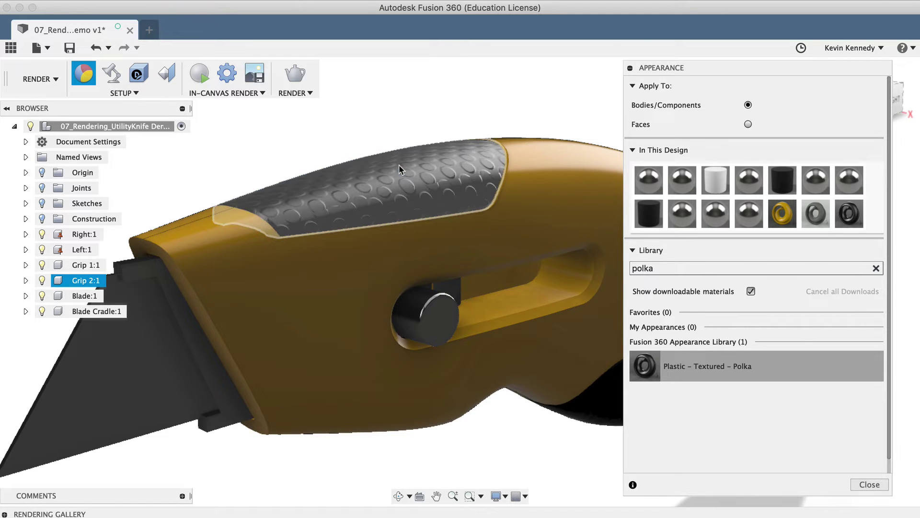
- Examine the polka texture on the front upper grip up close and from farther away
scroll(338, 148, up, 5)
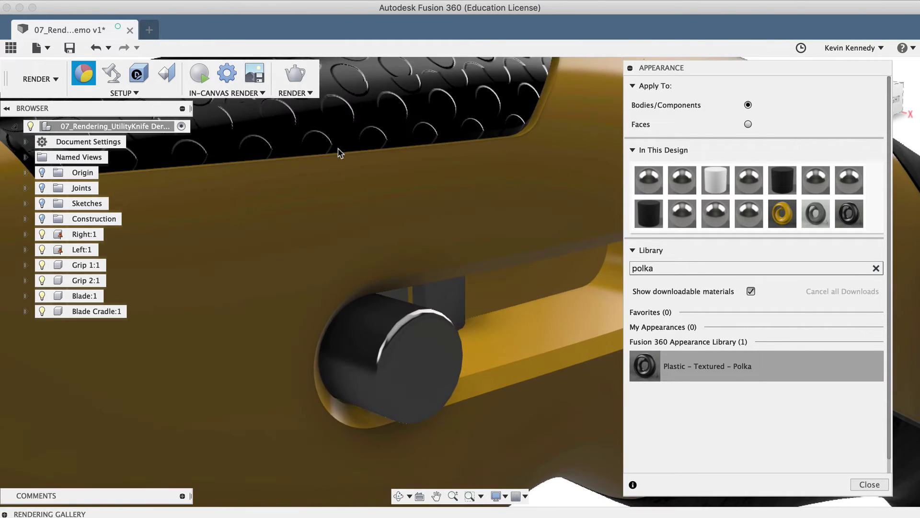
scroll(338, 149, up, 2)
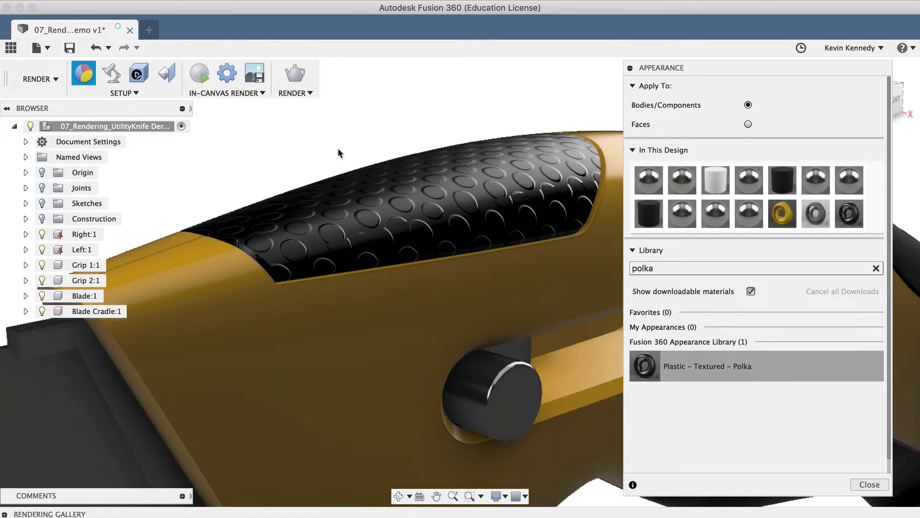
scroll(338, 152, down, 4)
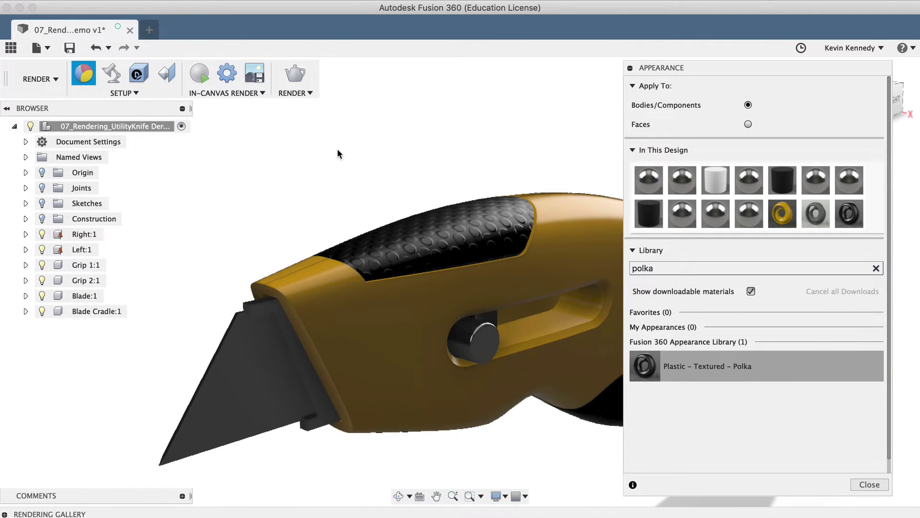
scroll(338, 150, down, 3)
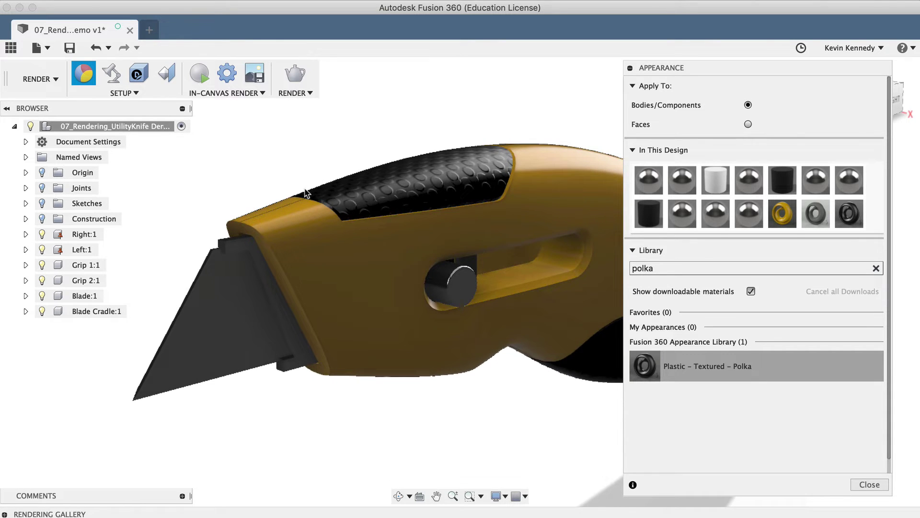
scroll(305, 192, down, 1)
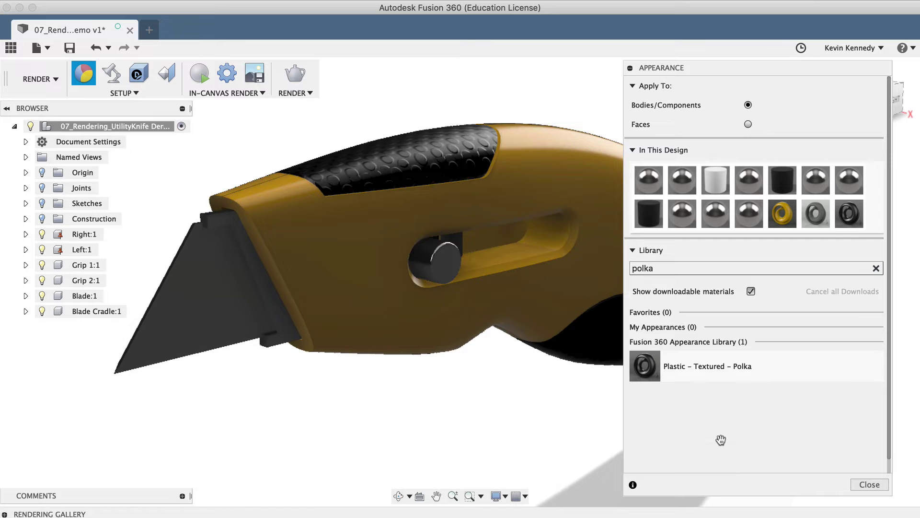
scroll(461, 274, down, 3)
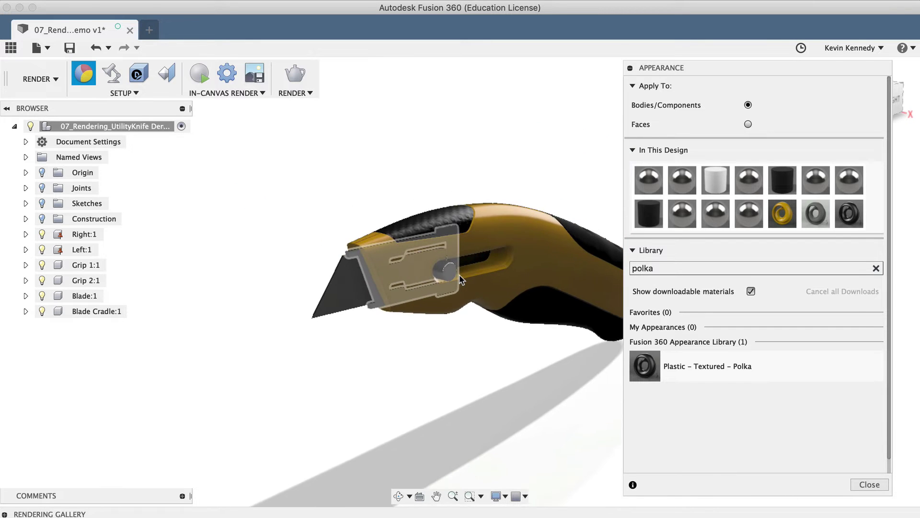
scroll(460, 279, up, 3)
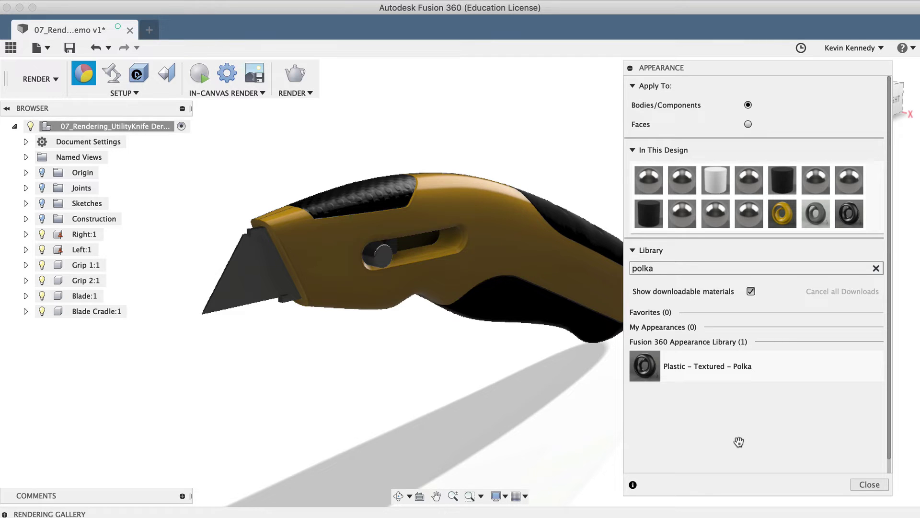
- Search the appearance library for steel and apply Stainless Steel - Satin to the knife's blade
double_click(636, 267)
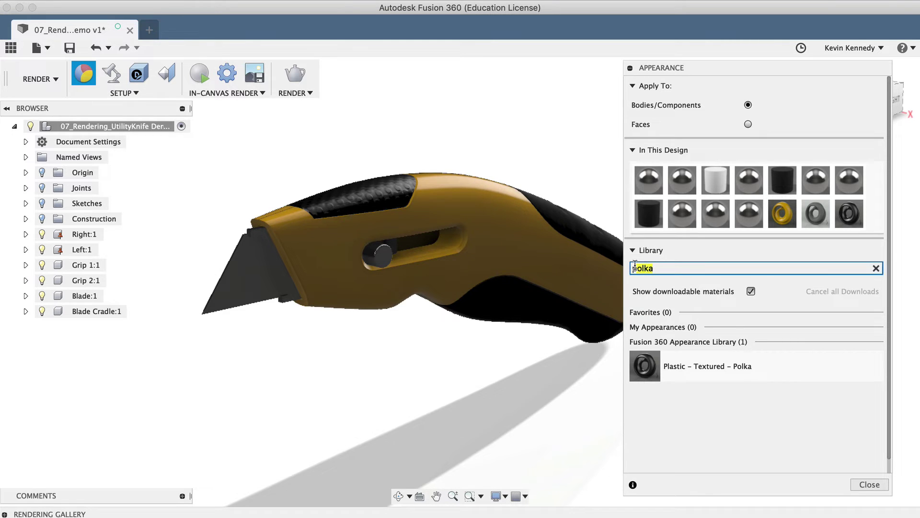
key(BackSpace)
text(steel)
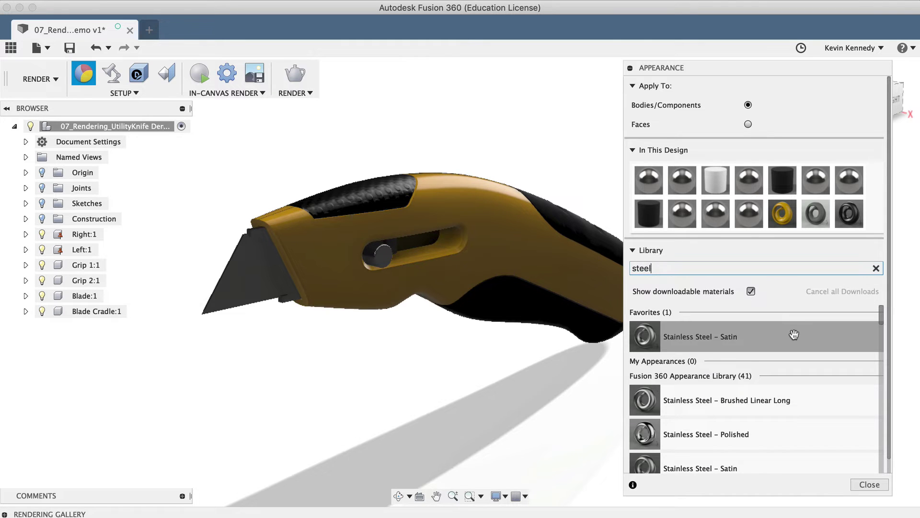
drag(796, 338, 252, 265)
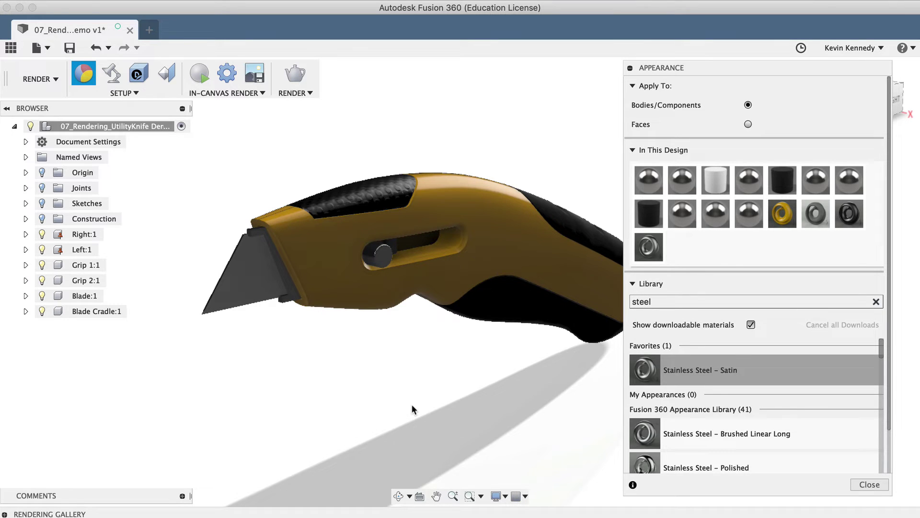
- Apply the Plastic - Matte (Blue) appearance from the library's Opaque plastics to the Blade Cradle:1 component
click(81, 312)
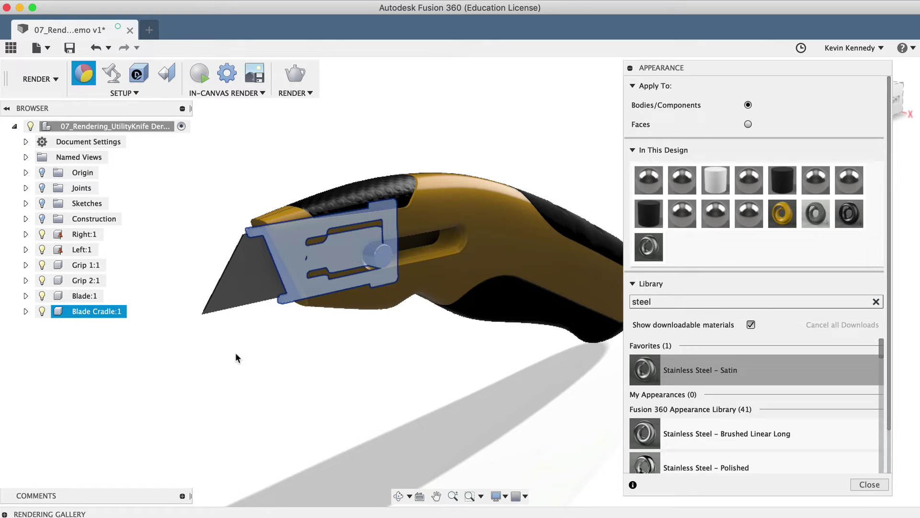
click(876, 301)
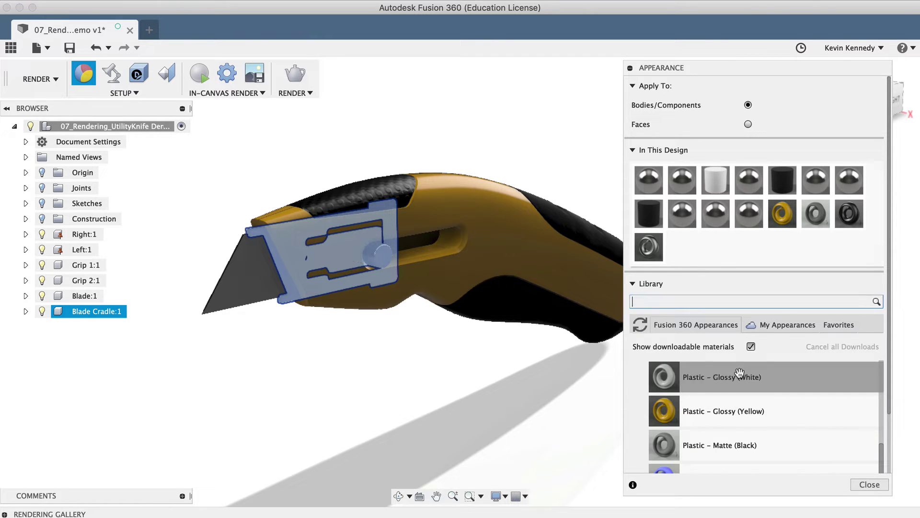
scroll(719, 374, up, 5)
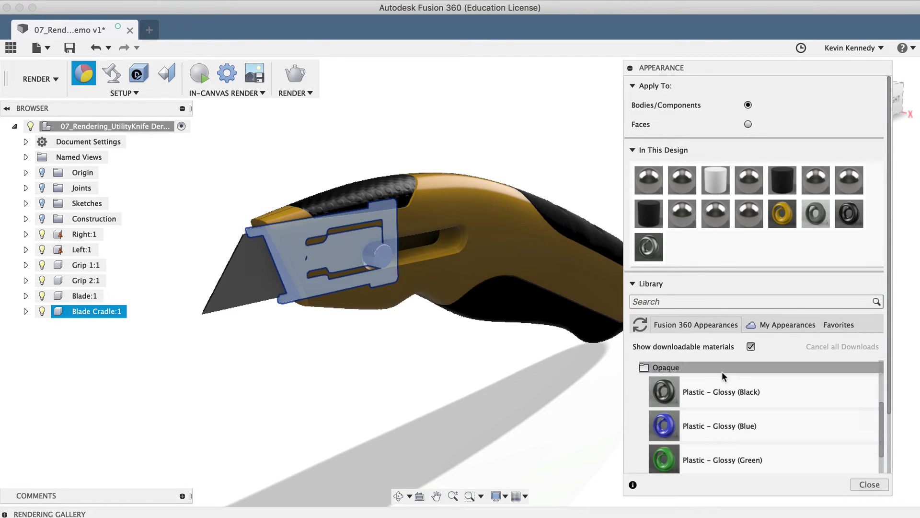
scroll(723, 373, down, 5)
scroll(723, 372, down, 4)
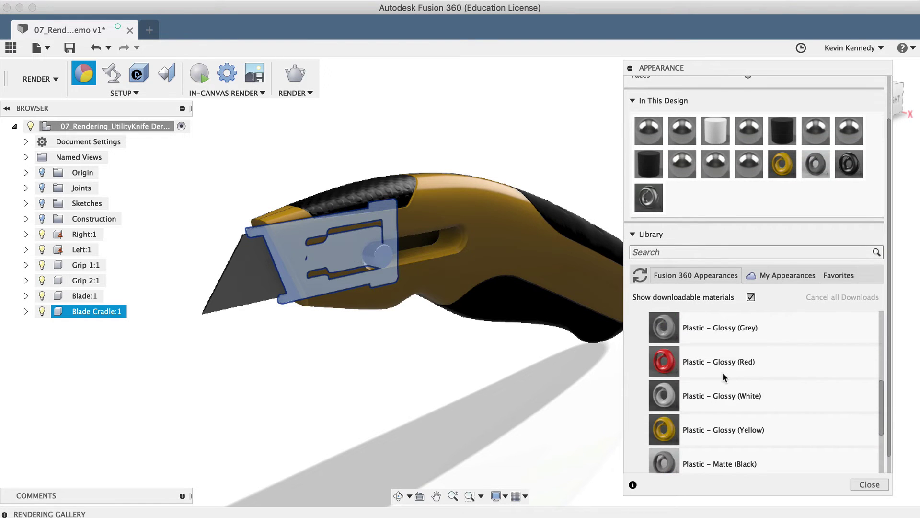
scroll(725, 377, down, 1)
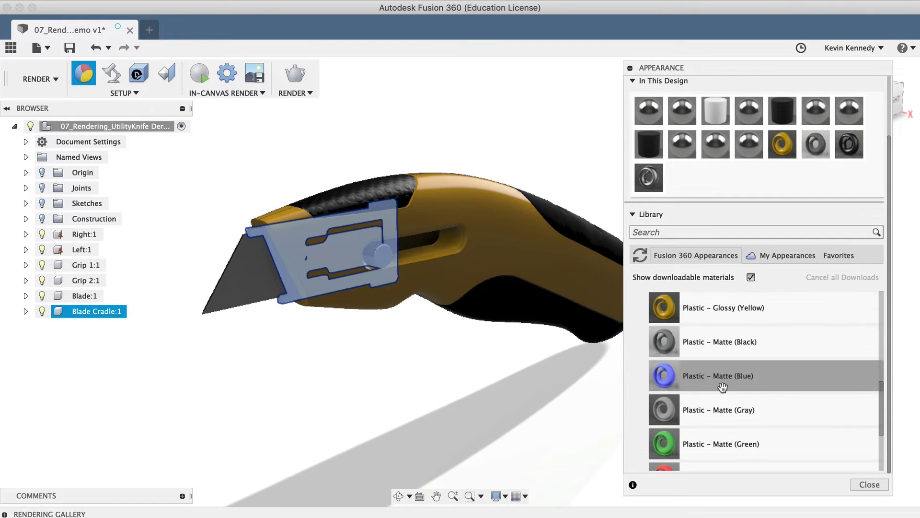
scroll(709, 388, down, 1)
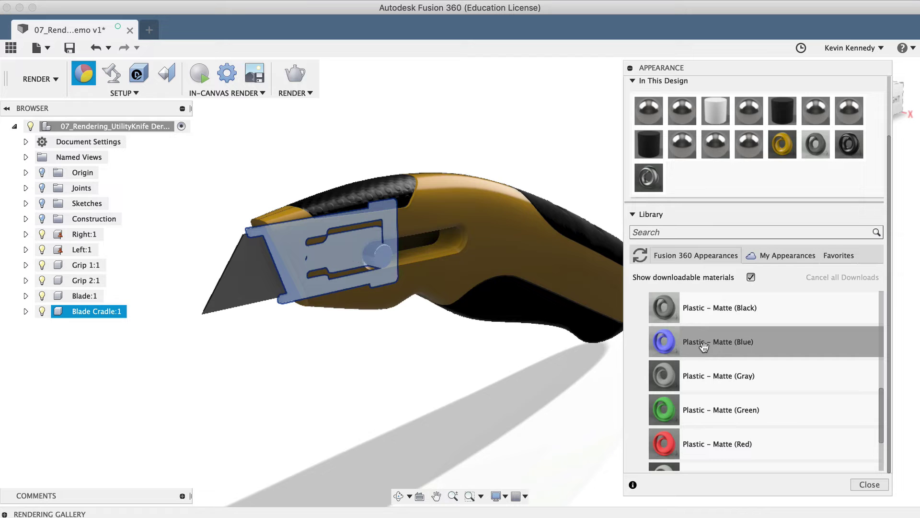
drag(710, 338, 376, 253)
click(388, 468)
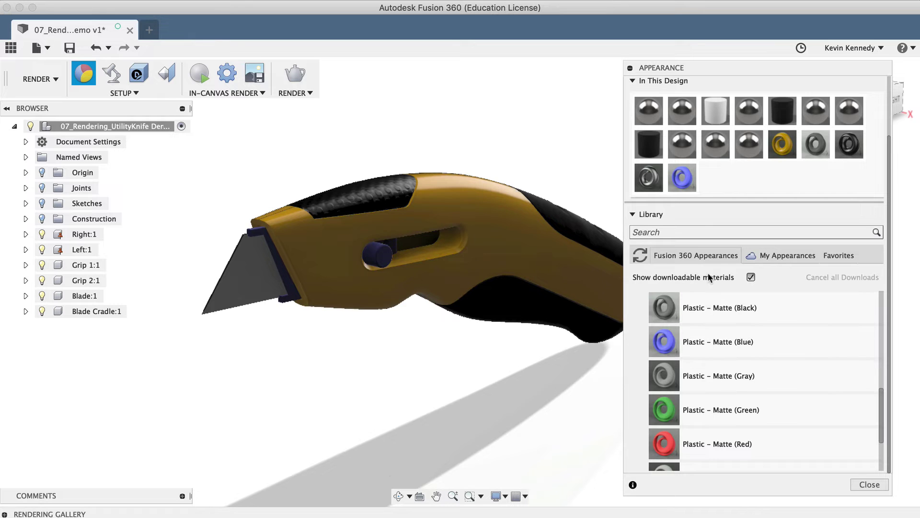
- Try replacing the design's Plastic - Glossy (Yellow) appearance with Plastic - Glossy (Red), and undo the replacement
drag(699, 66, 700, 57)
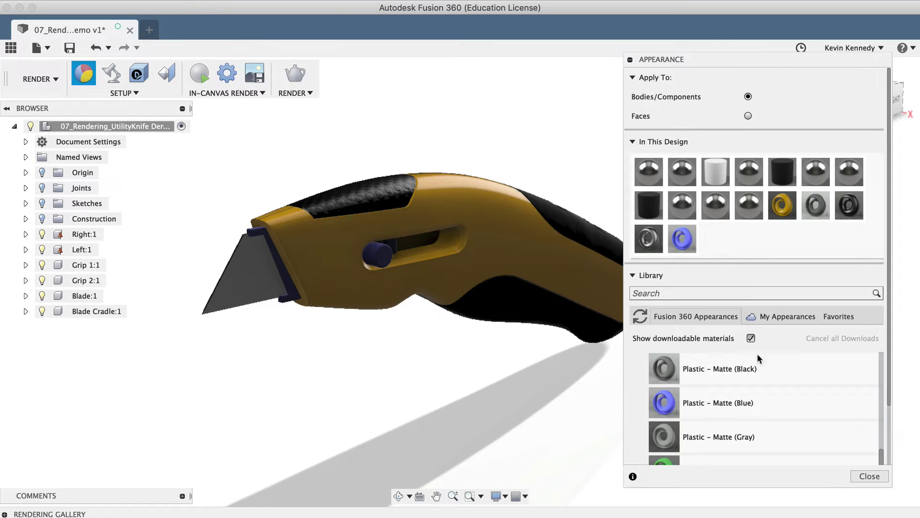
scroll(757, 357, down, 5)
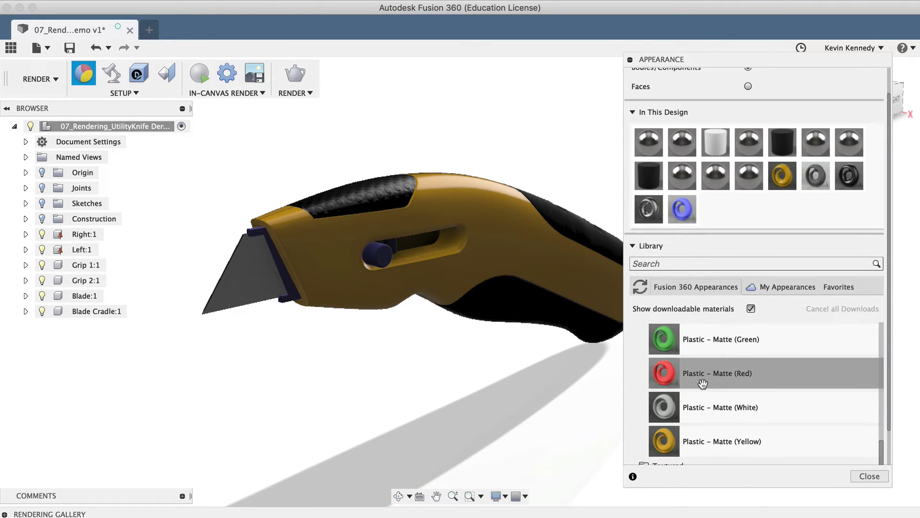
scroll(703, 384, down, 3)
scroll(703, 383, up, 10)
scroll(703, 384, up, 1)
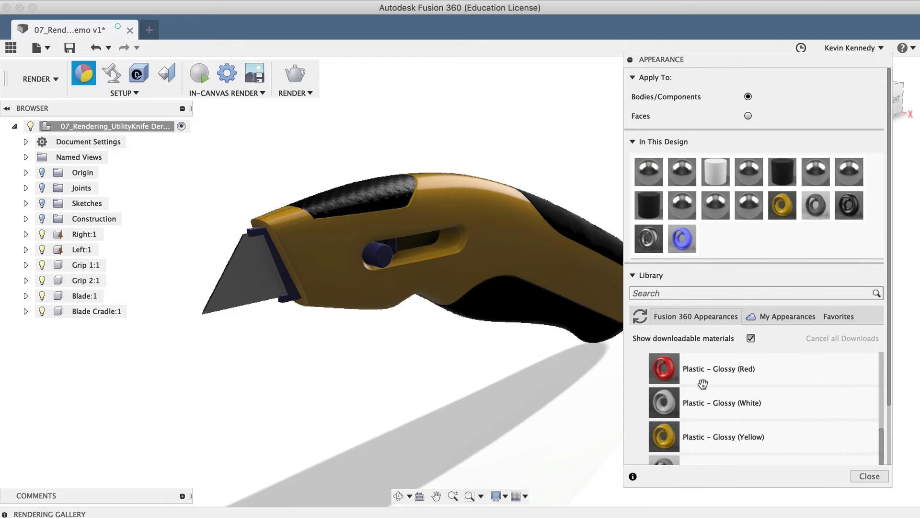
drag(711, 376, 780, 205)
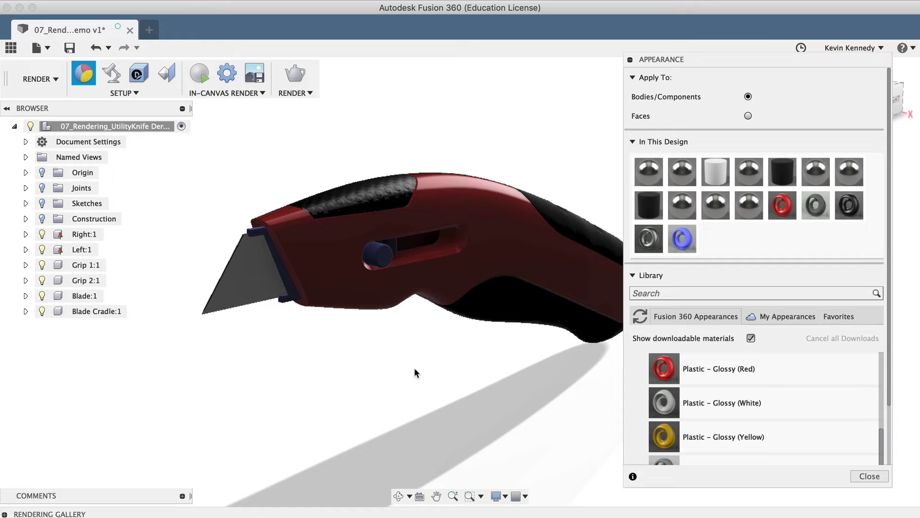
key(Escape)
key(super+z)
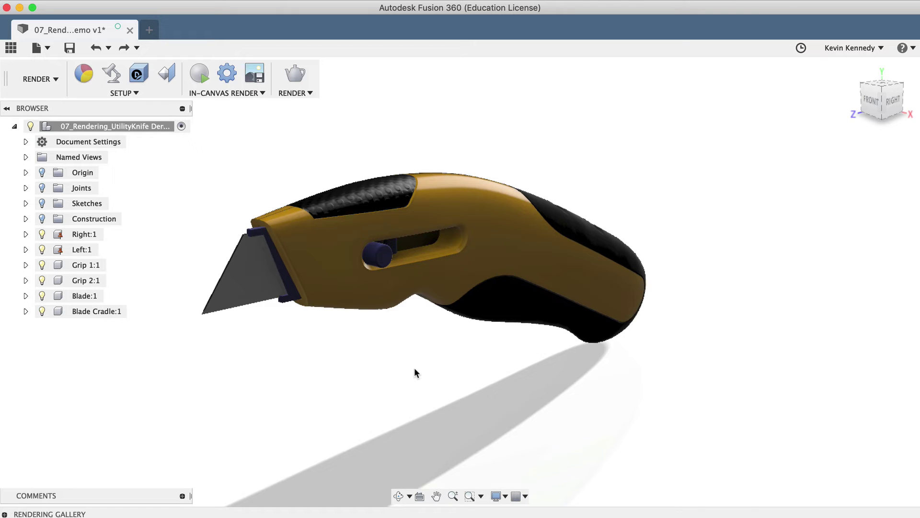
- Edit the design's Plastic - Glossy (Yellow) appearance to RGB 255, 184, 19 with roughness 0.115 and reflectance 0.045
key(a)
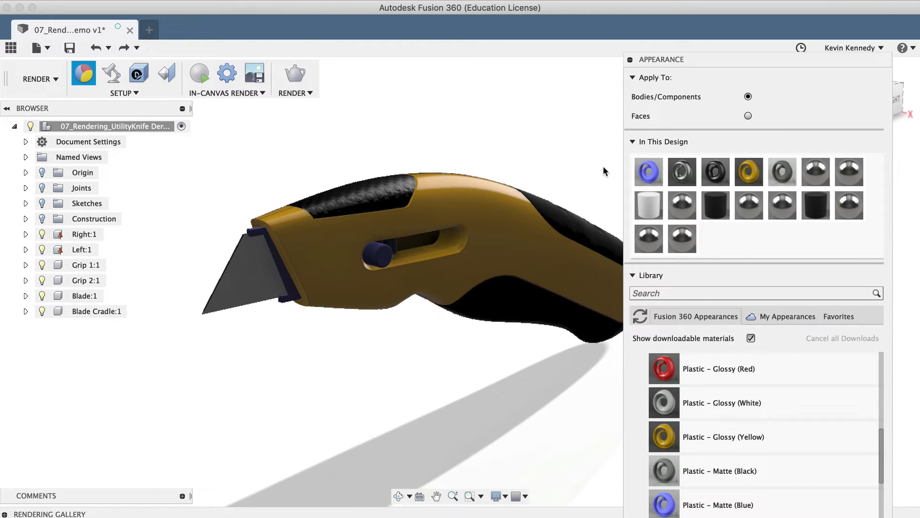
double_click(749, 173)
drag(499, 137, 484, 128)
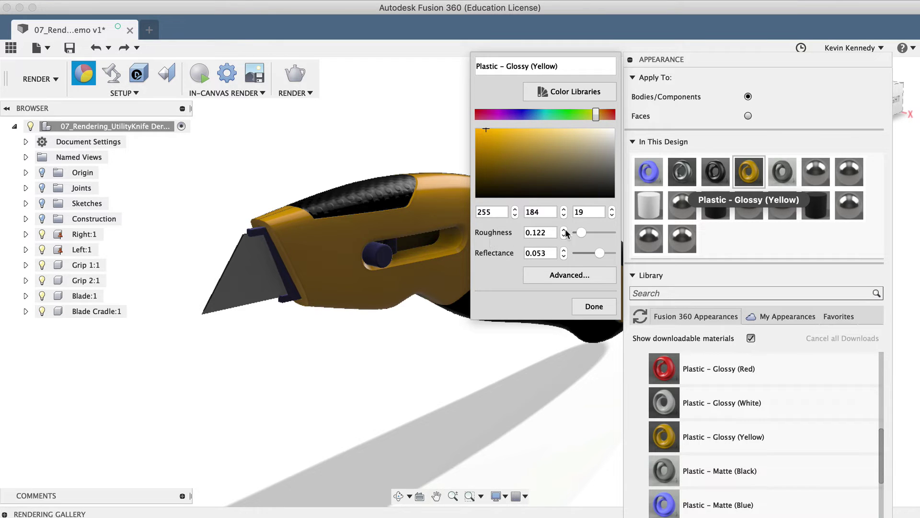
drag(565, 230, 594, 252)
- Examine the advanced material parameters of Plastic - Glossy (Yellow), including its Translucency settings, without changing them
click(584, 268)
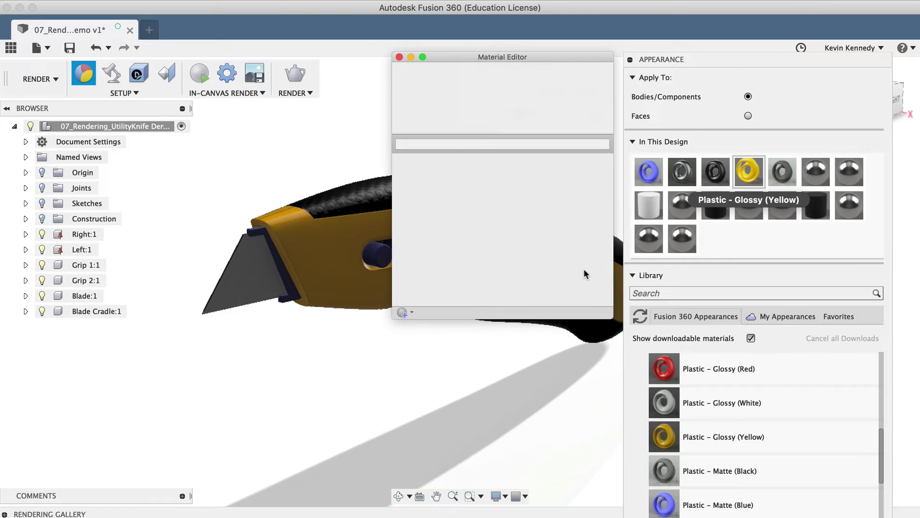
scroll(577, 268, down, 1)
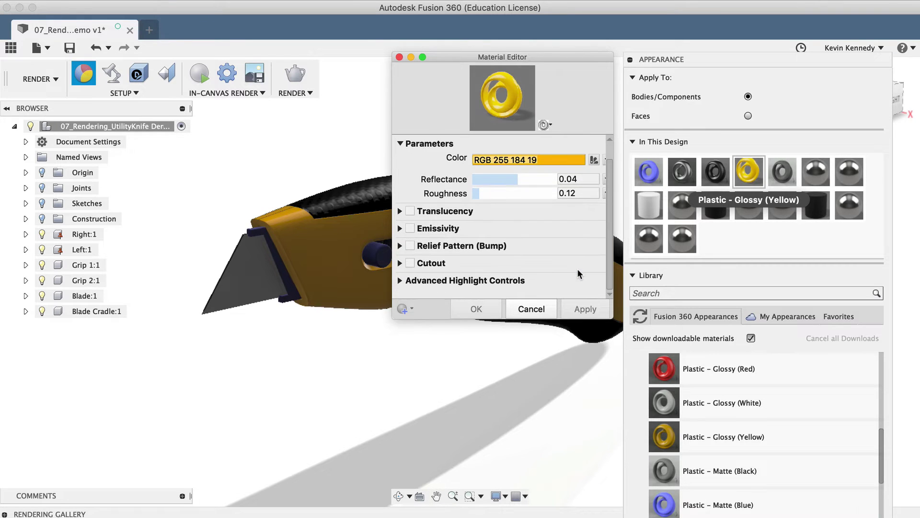
click(400, 211)
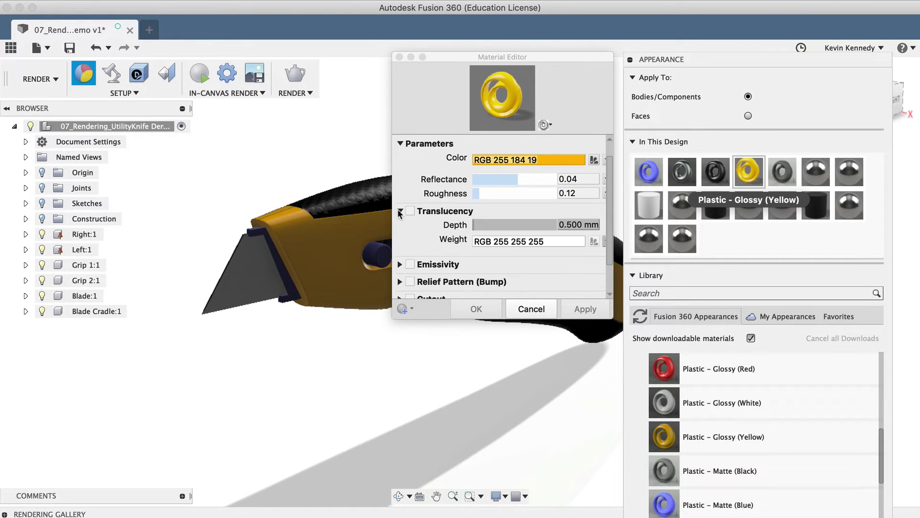
click(400, 211)
scroll(442, 251, up, 1)
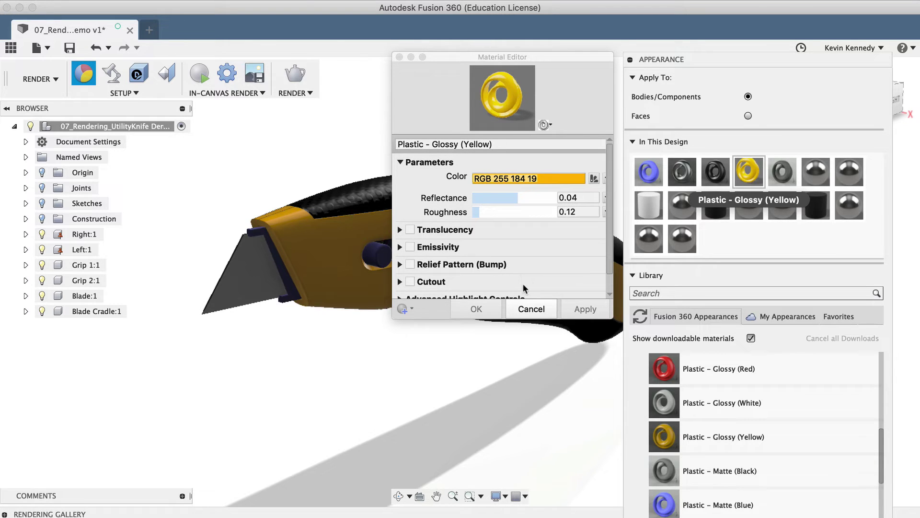
click(531, 308)
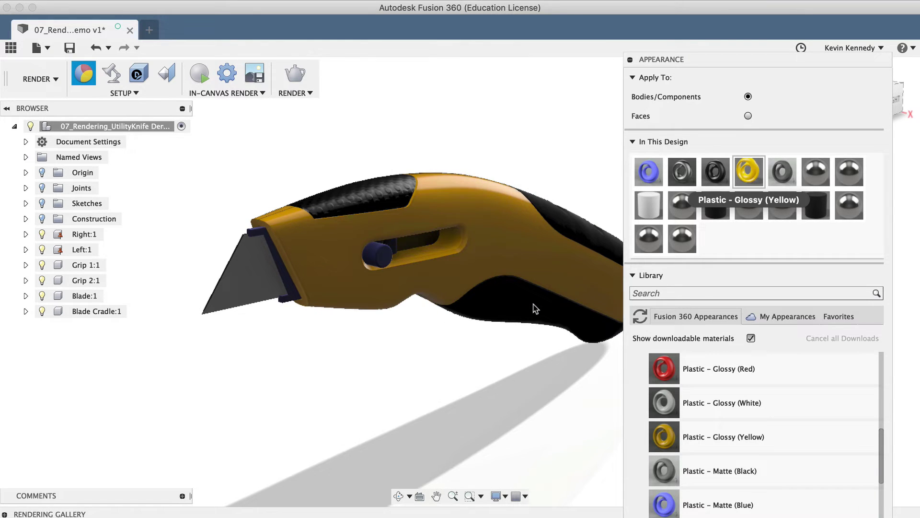
- Browse the Pantone colours in the colour libraries available for Plastic - Glossy (Yellow), leaving the colour as it is
double_click(750, 172)
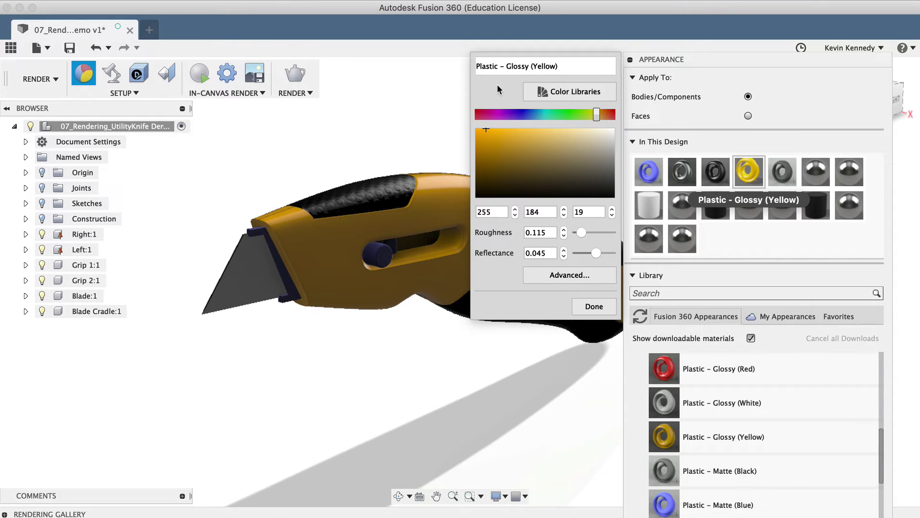
click(561, 93)
scroll(507, 194, down, 5)
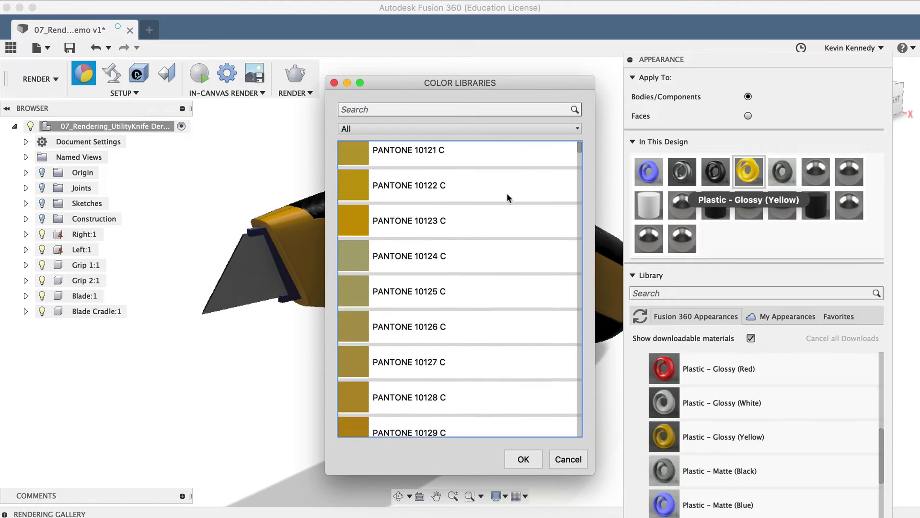
scroll(507, 197, down, 20)
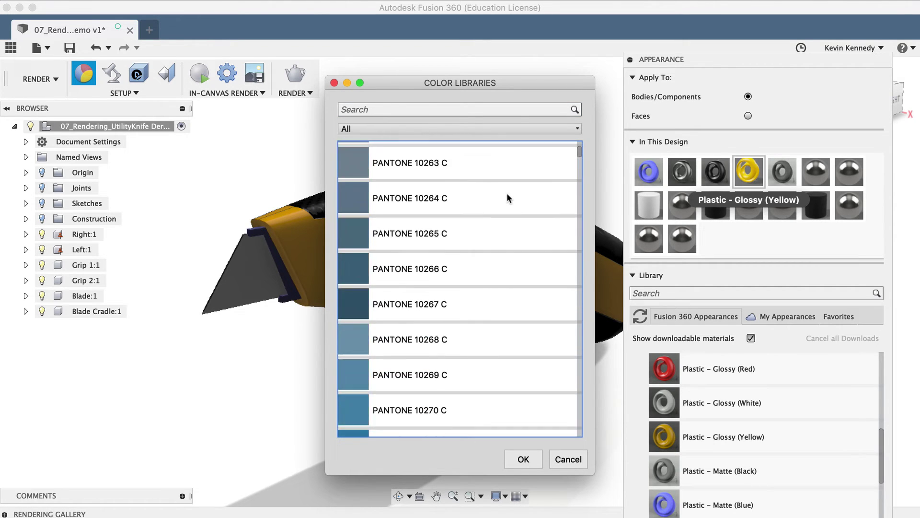
scroll(507, 195, down, 20)
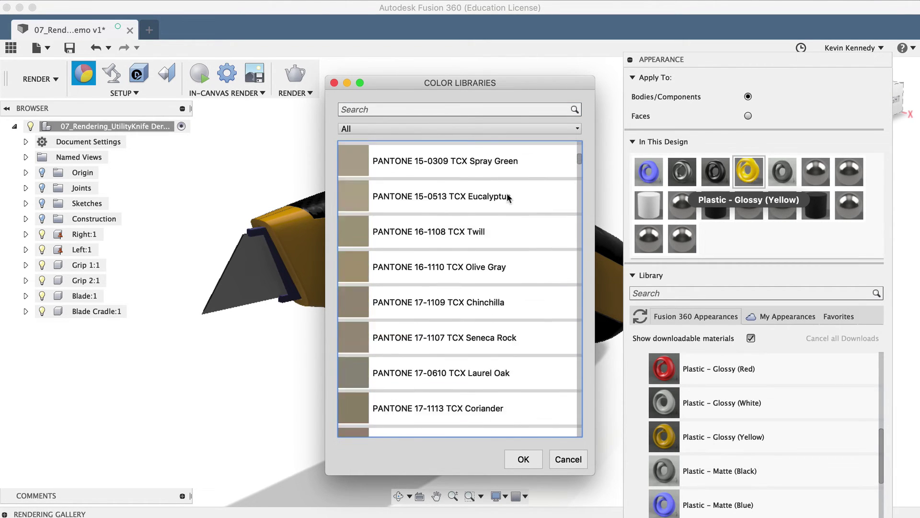
scroll(507, 194, down, 20)
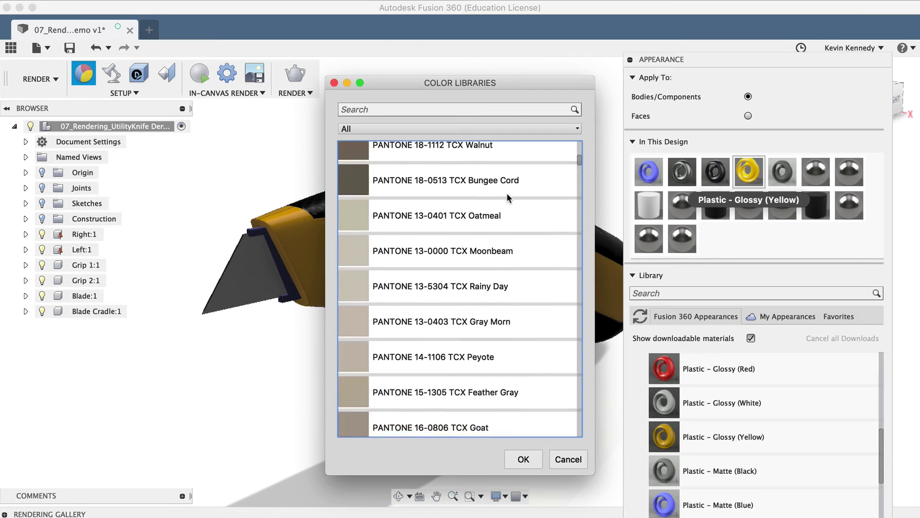
click(566, 459)
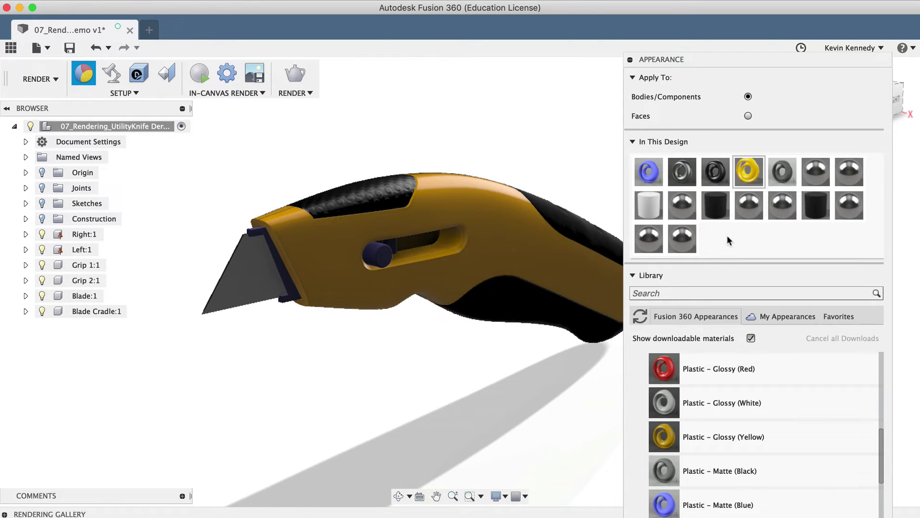
- Add the design's Plastic - Glossy (Yellow) appearance to the favorites and show the list of favorite appearances
right_click(748, 170)
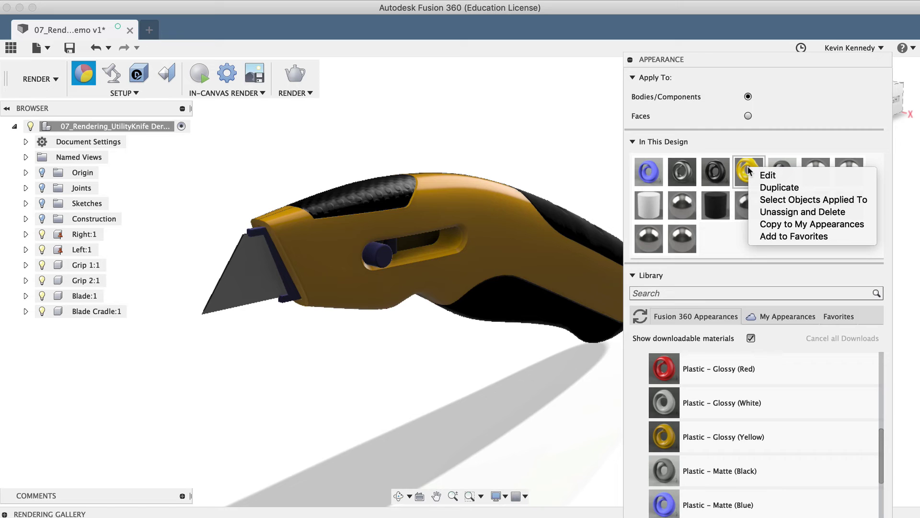
click(791, 237)
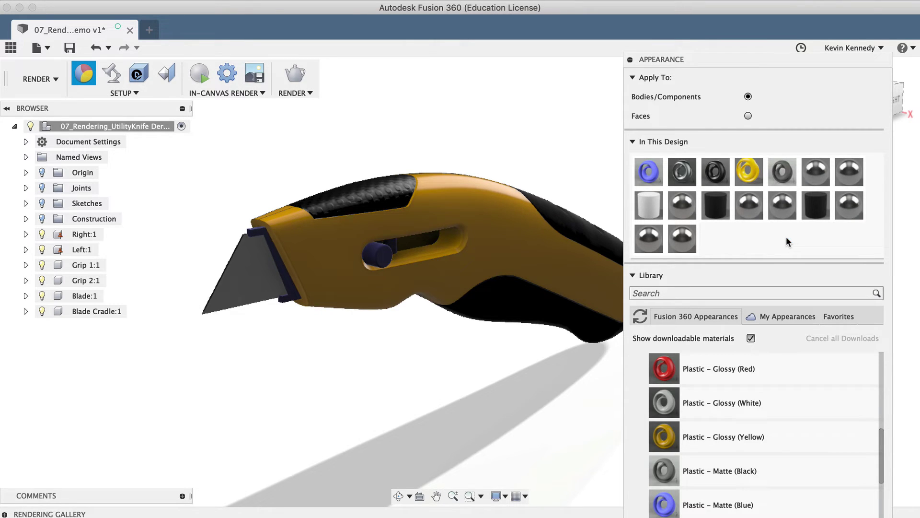
click(831, 315)
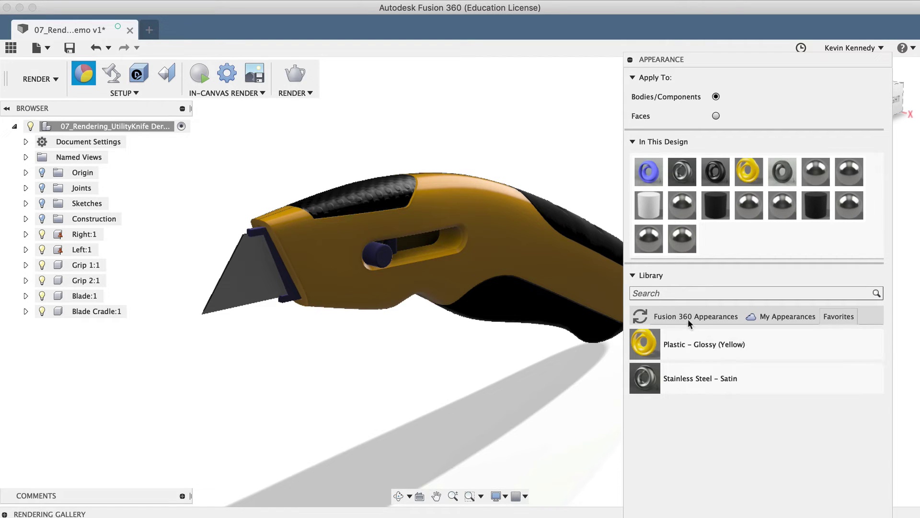
- Select the objects that use Plastic - Glossy (Yellow), and duplicate that appearance within the design
right_click(745, 176)
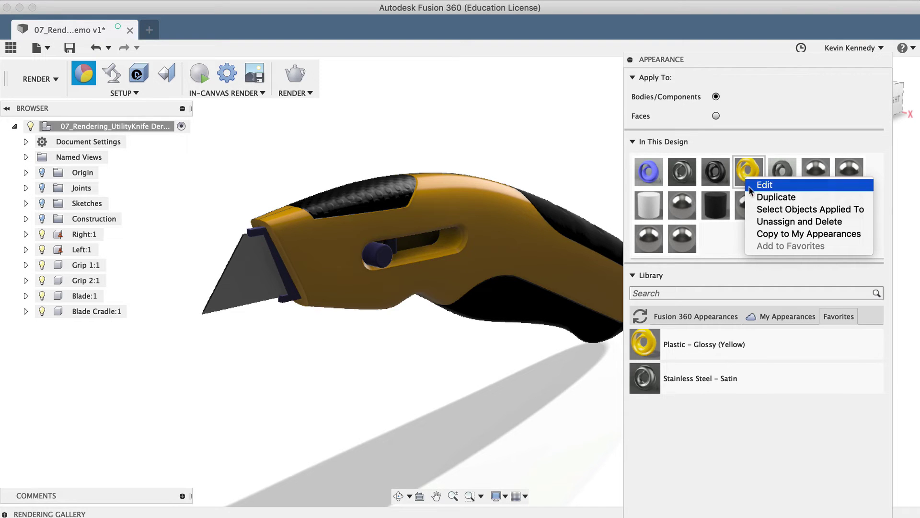
click(756, 211)
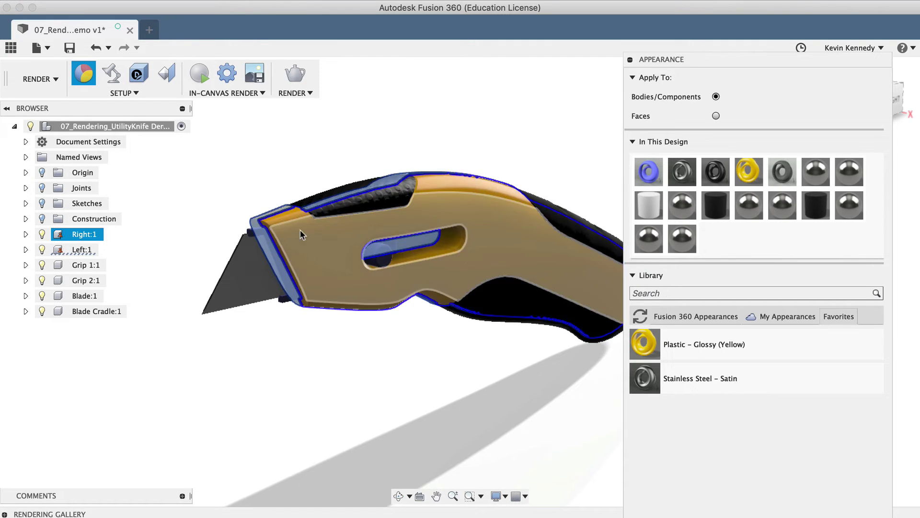
right_click(751, 178)
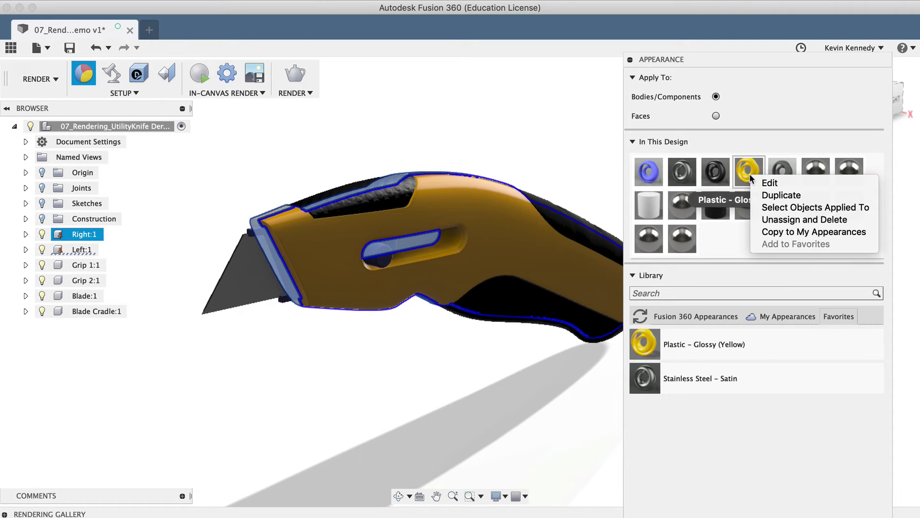
click(766, 196)
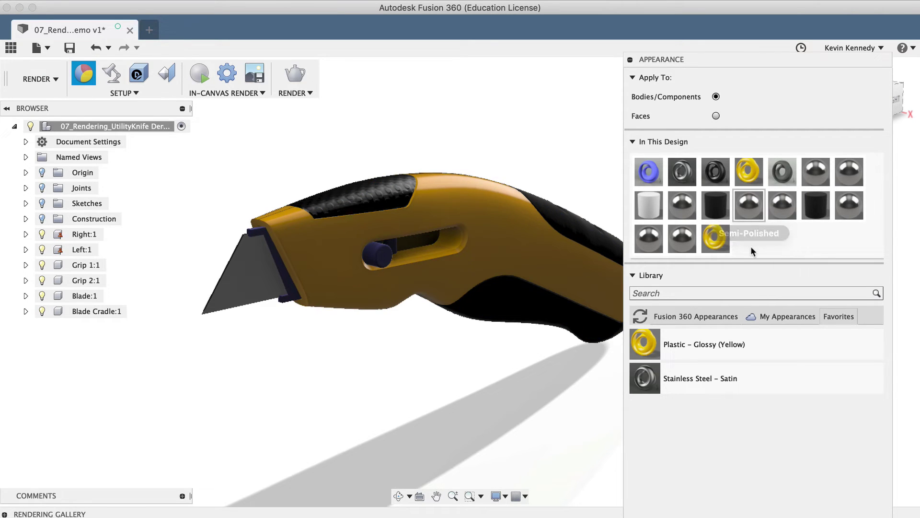
click(703, 314)
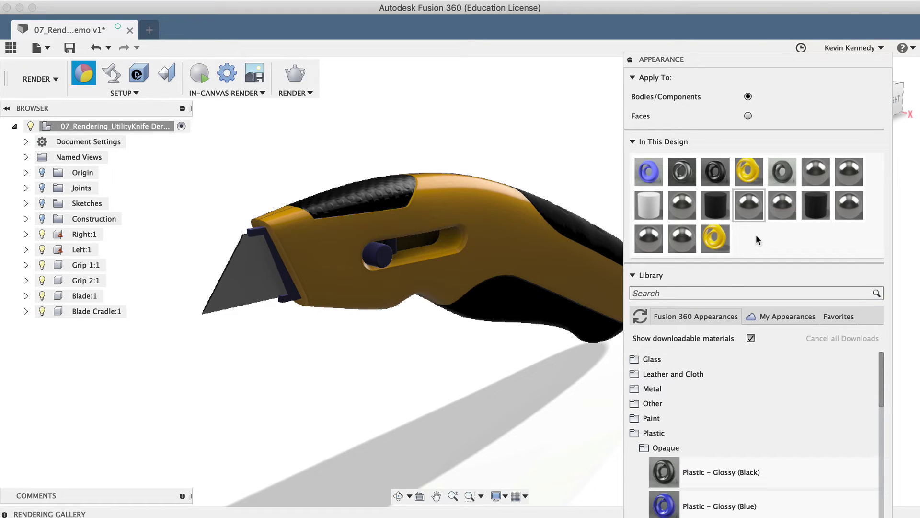
- Rename the duplicated yellow appearance "DeWalt Yellow", adjust its colour slightly, and finish editing appearances
right_click(715, 236)
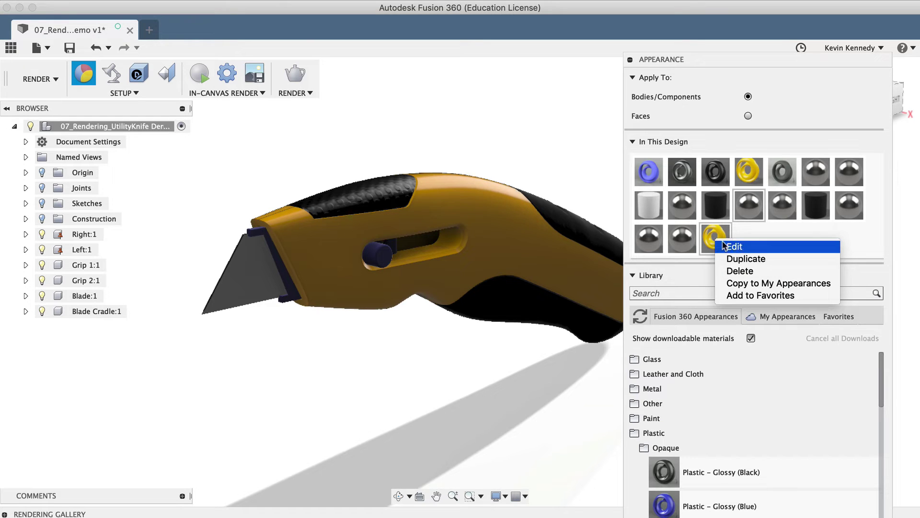
click(754, 246)
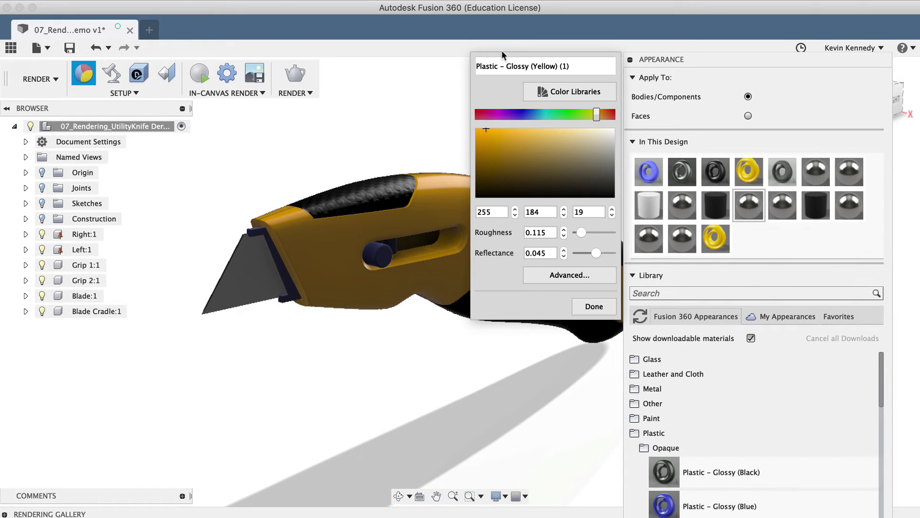
triple_click(510, 67)
text(D)
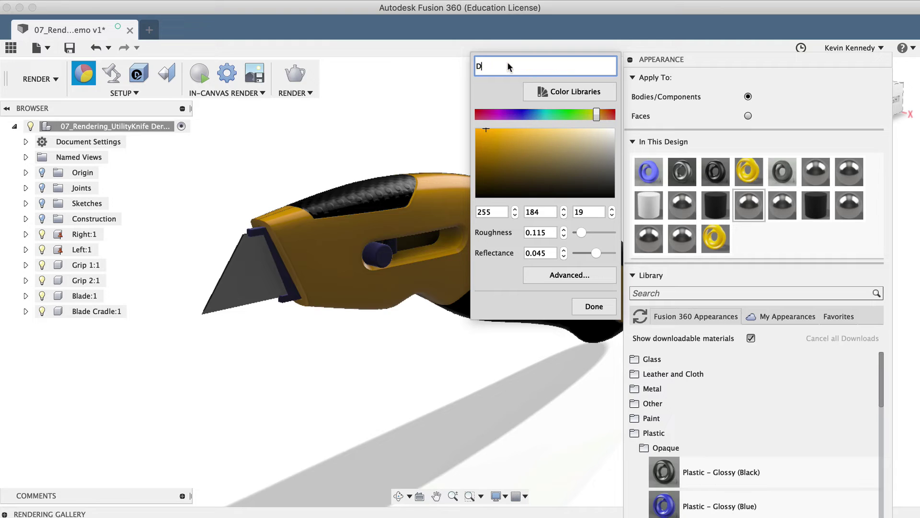
text(eWalt Yellow)
drag(481, 133, 507, 130)
click(594, 307)
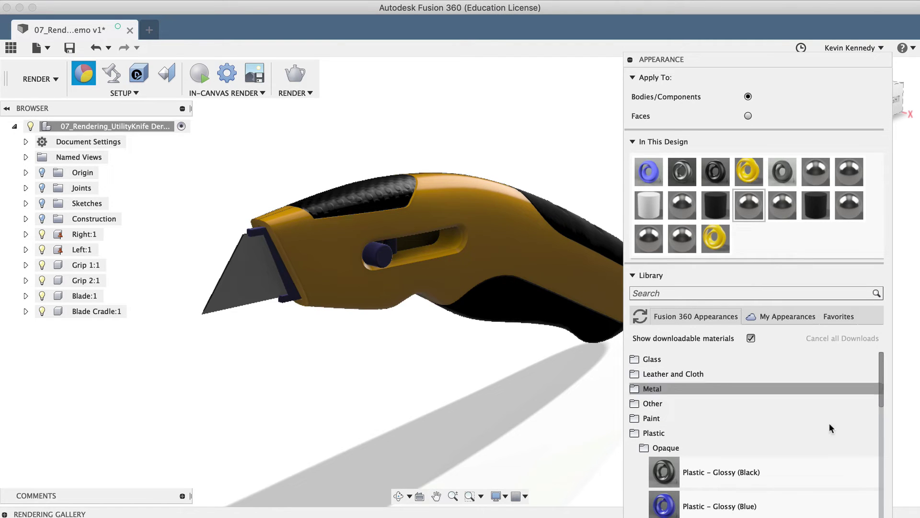
key(Escape)
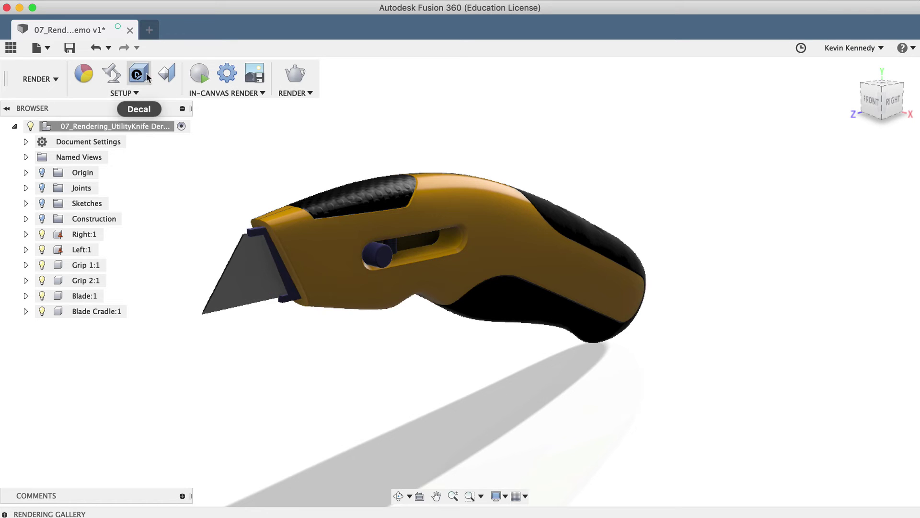
- Show the physical materials used in the design and place their window beside the knife
click(129, 92)
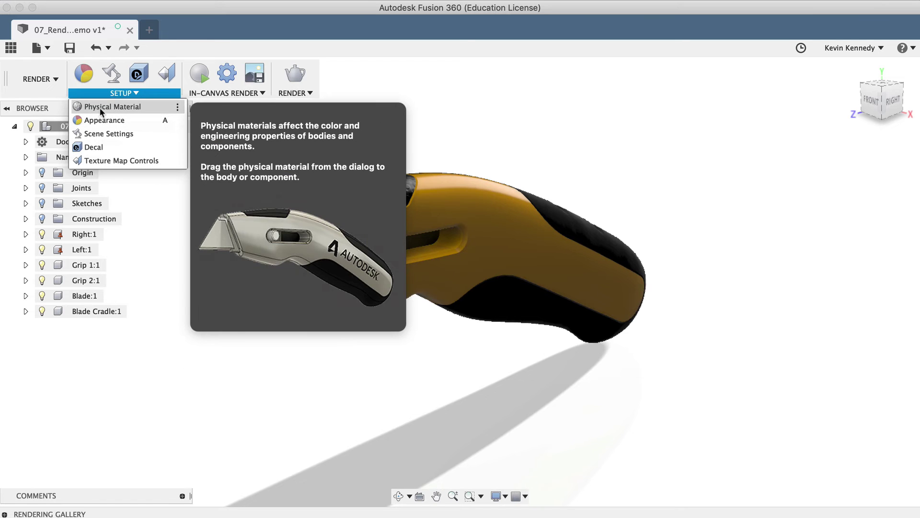
click(522, 132)
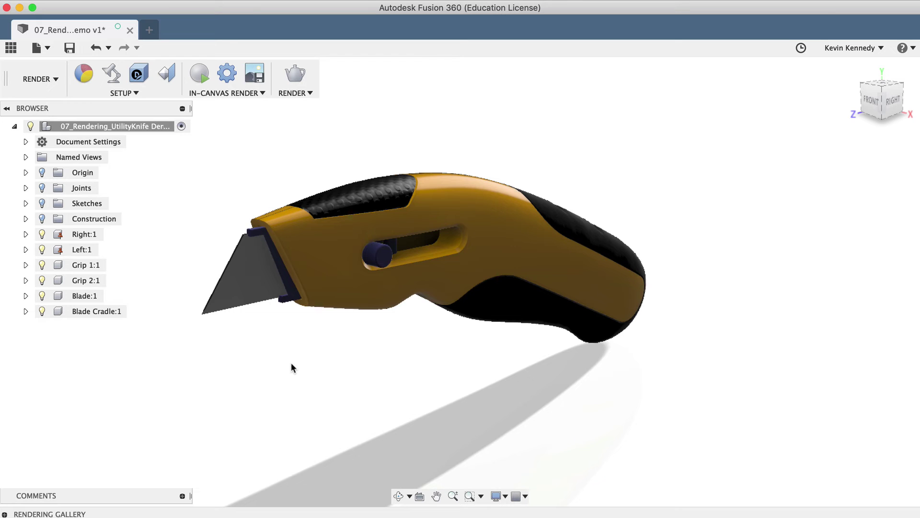
click(131, 94)
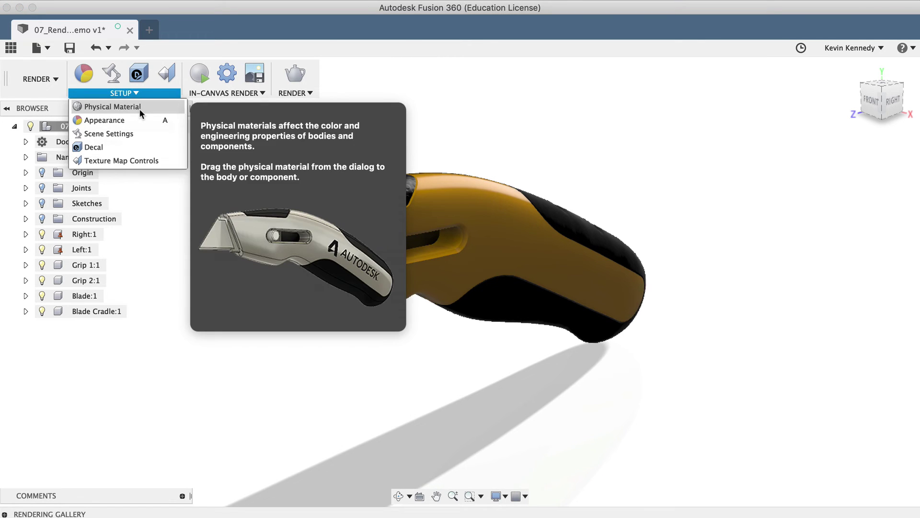
click(139, 108)
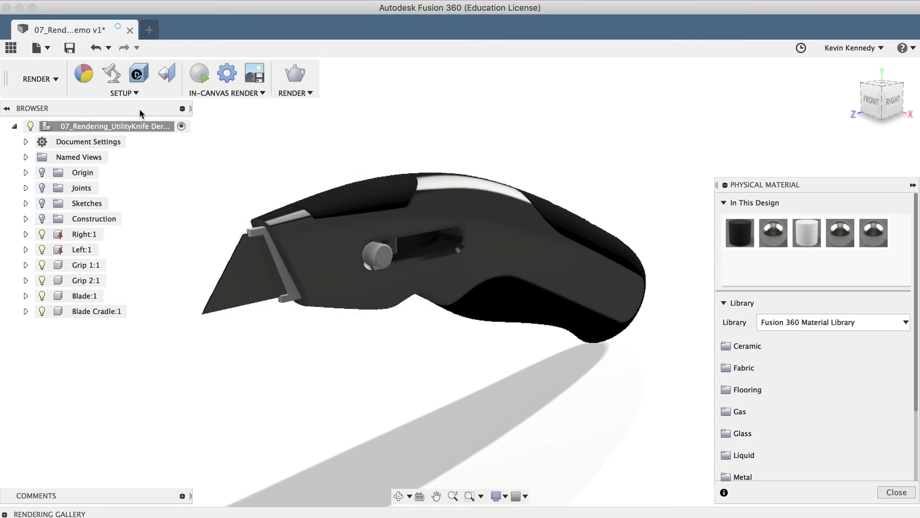
drag(756, 187, 728, 154)
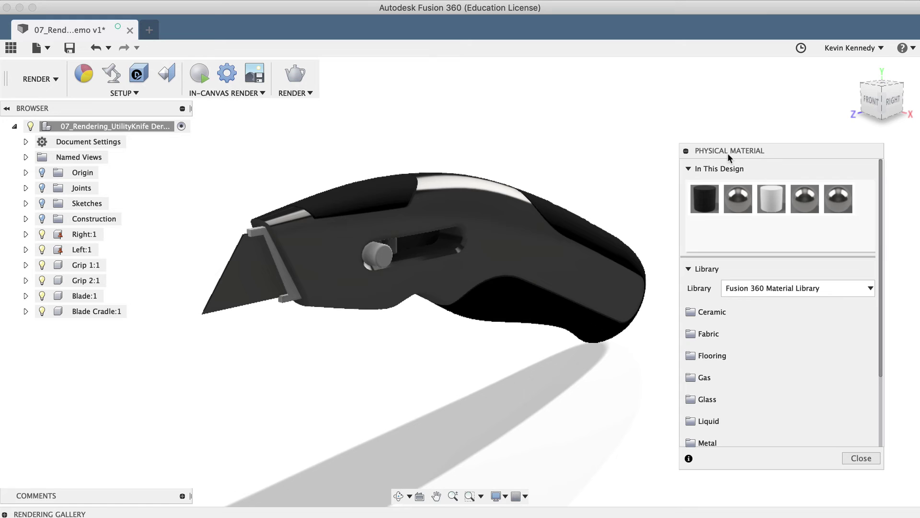
- Select the objects to which the second physical material in the design is applied
click(38, 78)
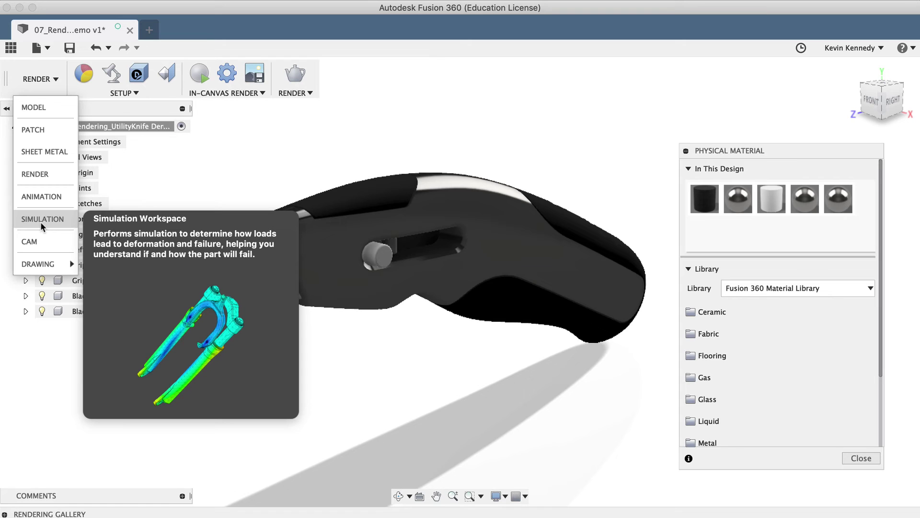
click(729, 155)
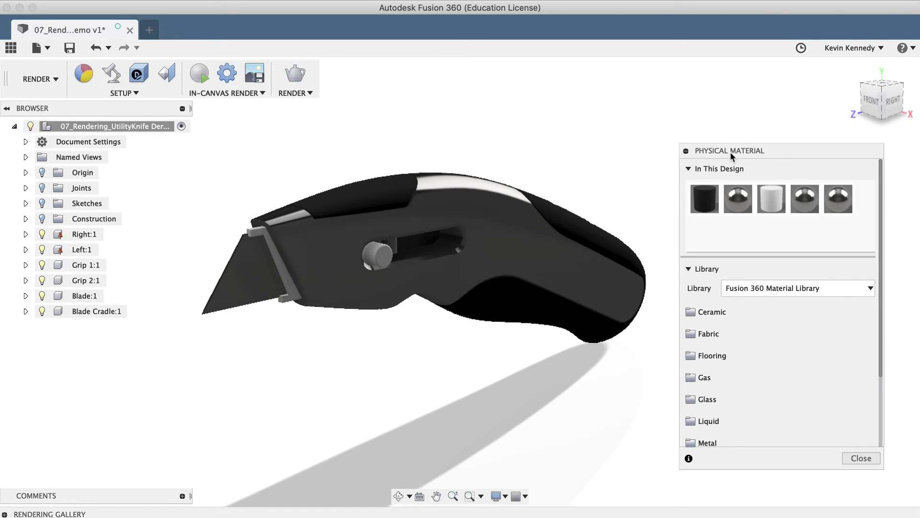
right_click(732, 193)
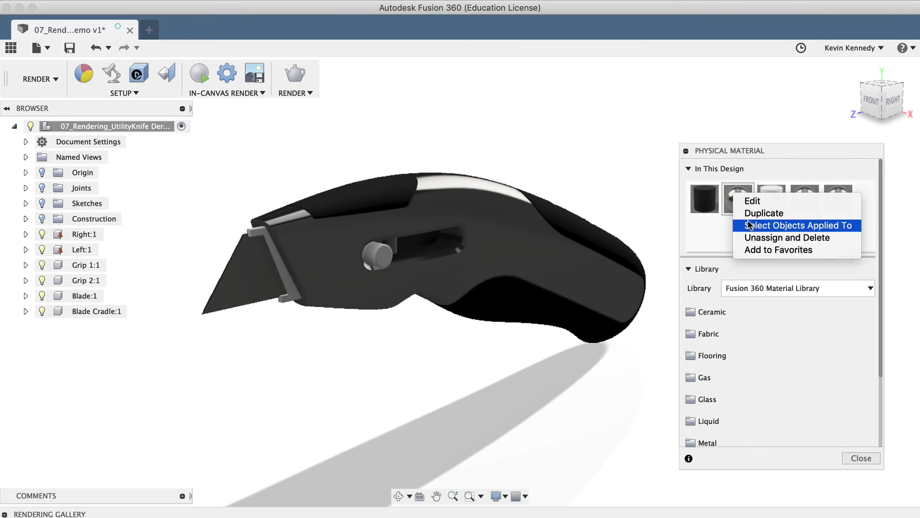
click(749, 225)
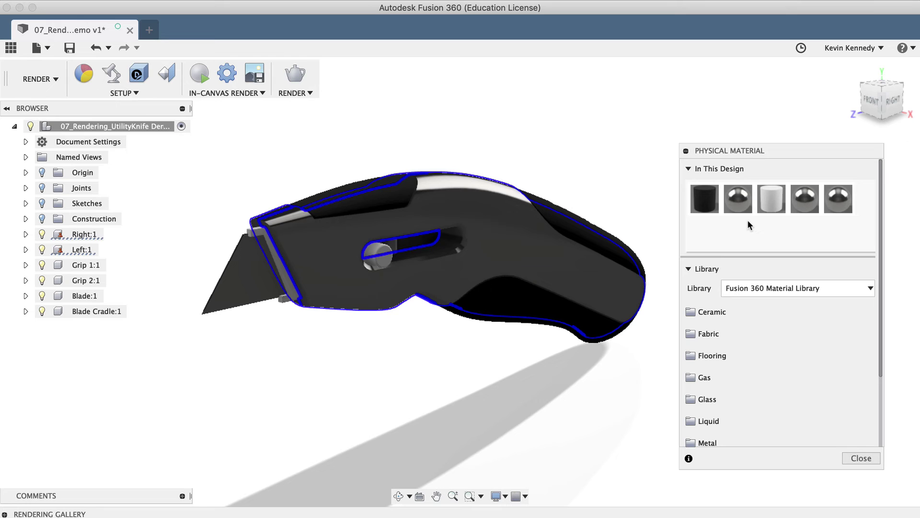
- Apply ABS Plastic from the Fusion 360 Material Library to the knife body and the blade cradle, and finish editing physical materials
right_click(743, 205)
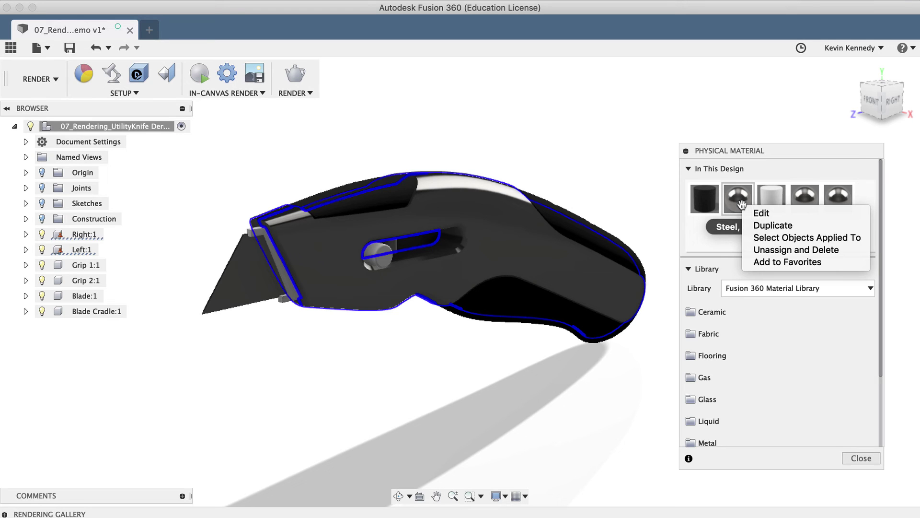
click(765, 250)
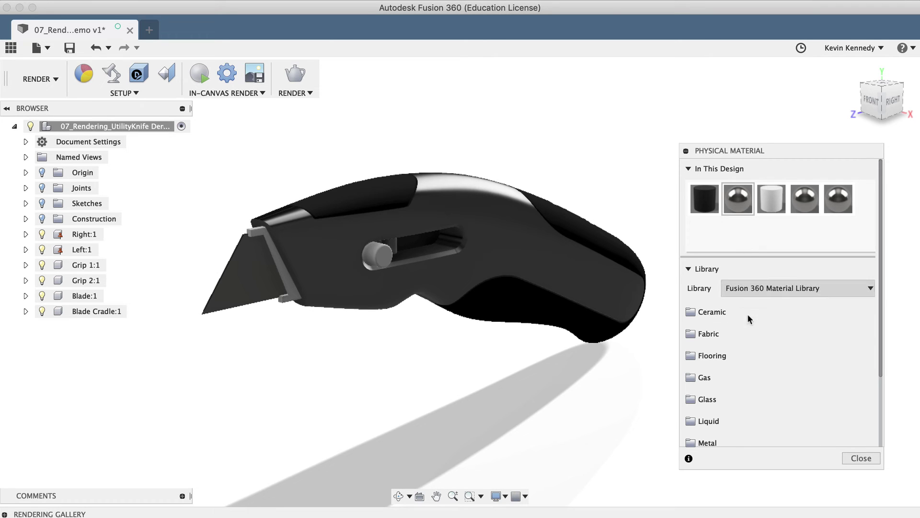
scroll(750, 352, down, 3)
scroll(750, 358, down, 2)
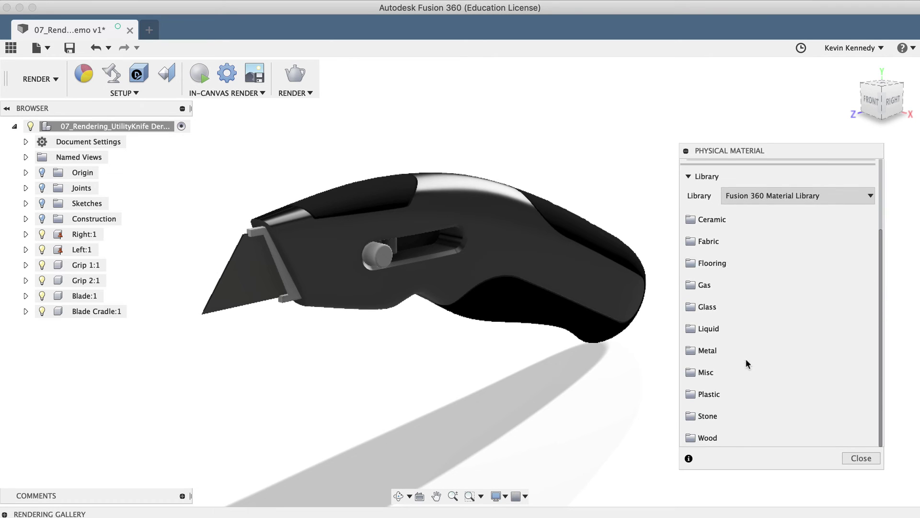
click(734, 386)
scroll(734, 393, down, 3)
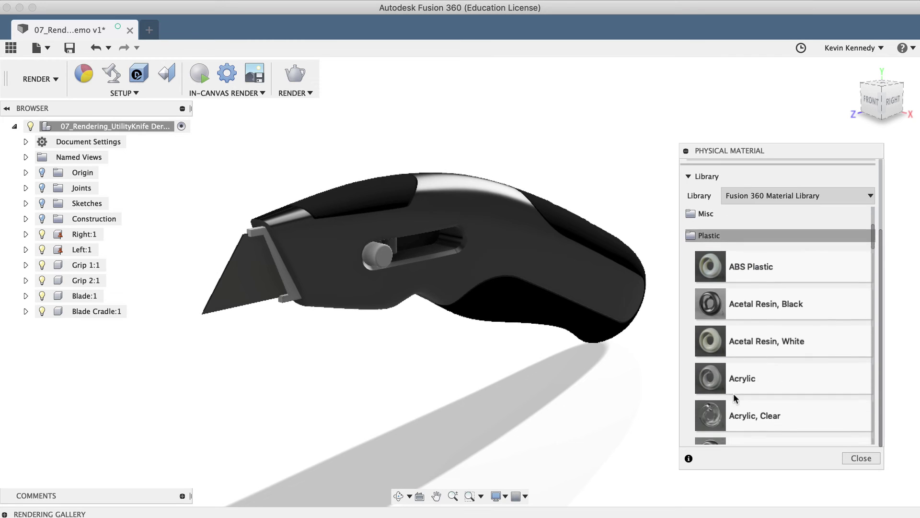
drag(760, 265, 468, 236)
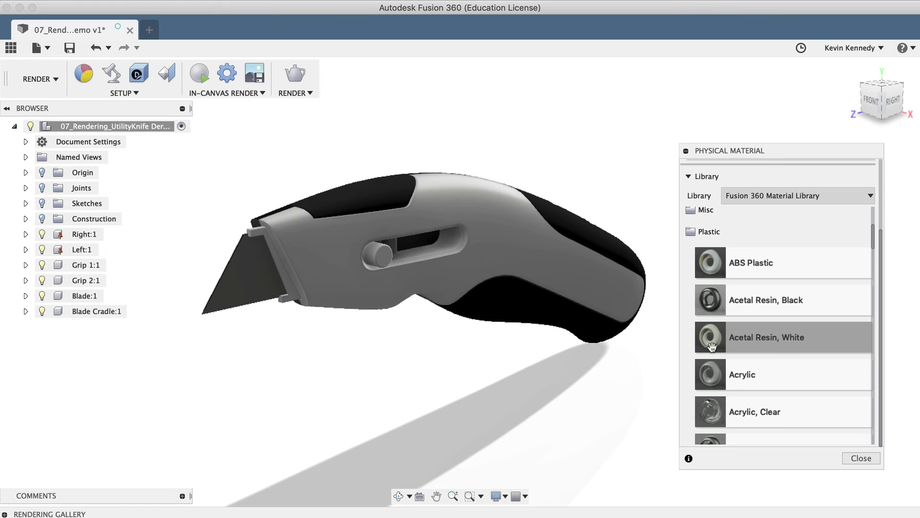
drag(765, 268, 254, 223)
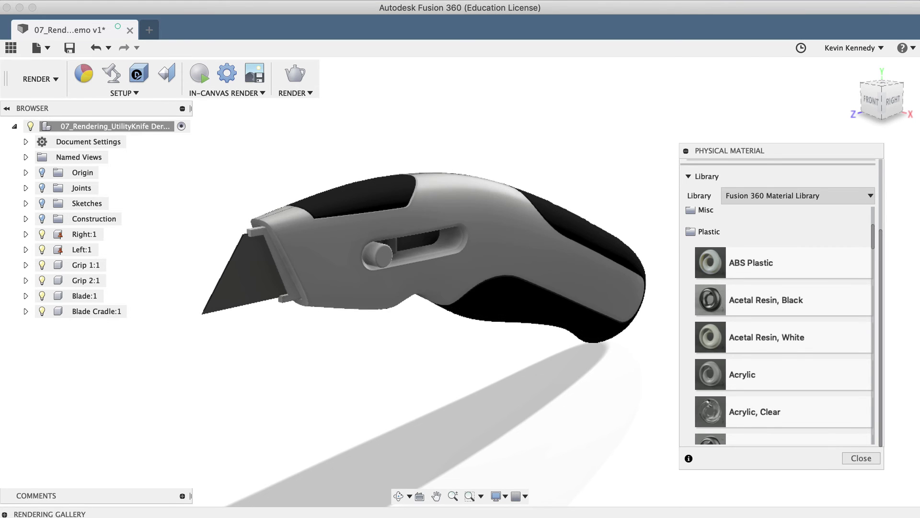
click(861, 458)
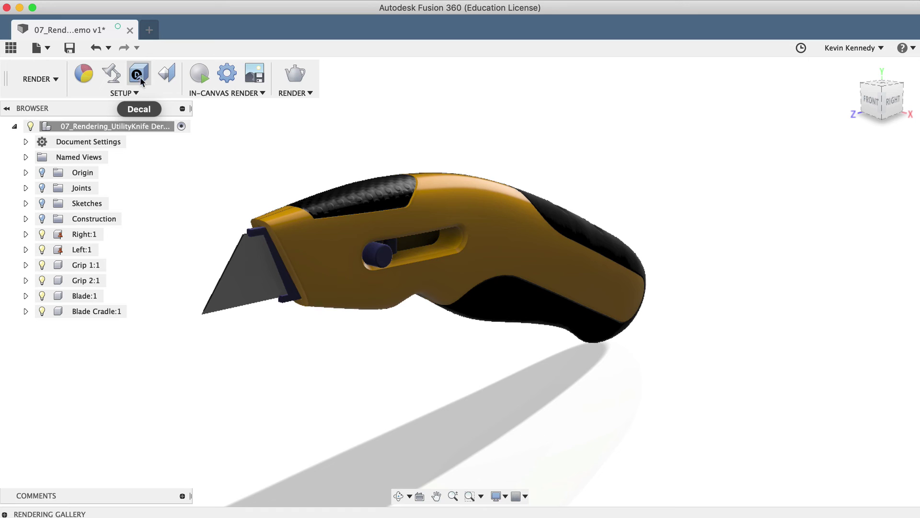
- Start a decal on the large side face of the knife's left body, using the image Autodesk Logo.jpg.jpeg from Downloads
click(130, 94)
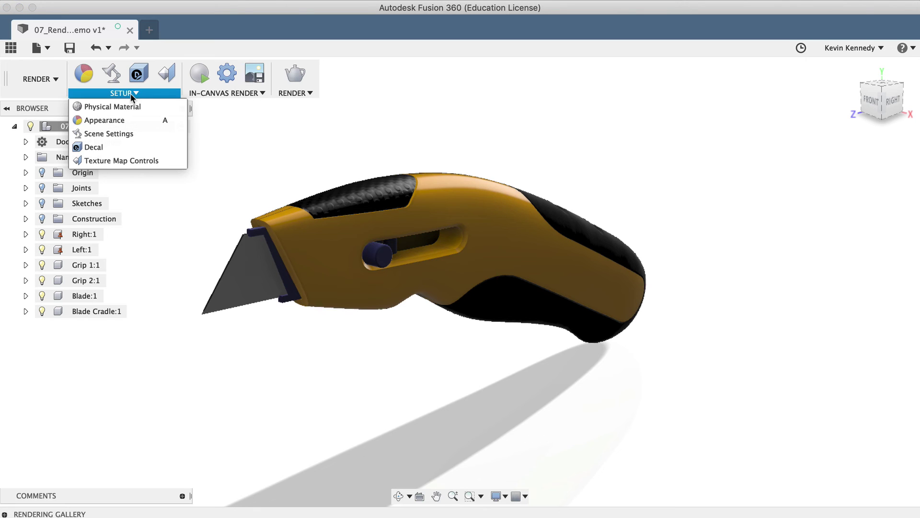
click(130, 146)
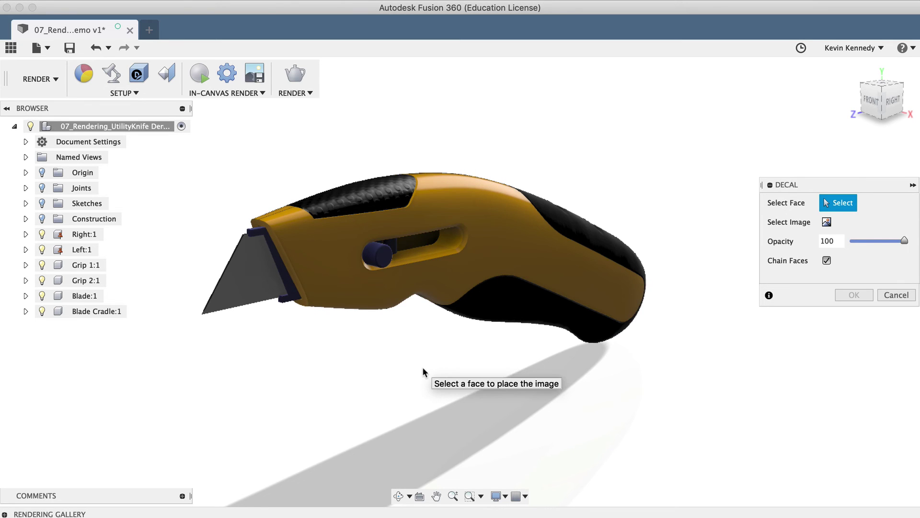
click(521, 243)
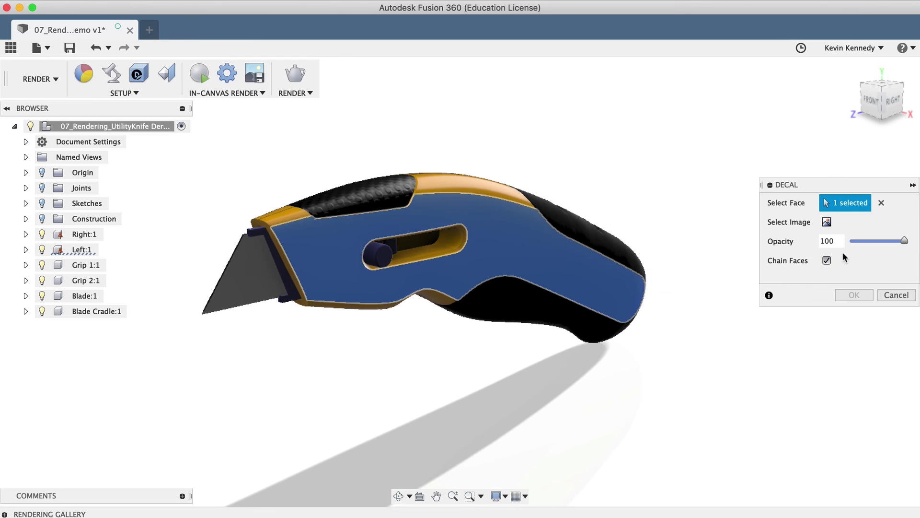
click(831, 223)
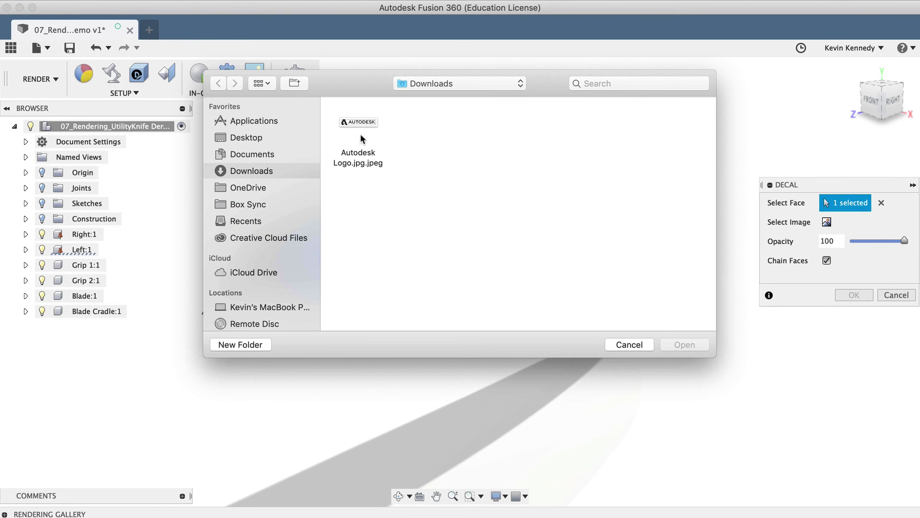
click(362, 123)
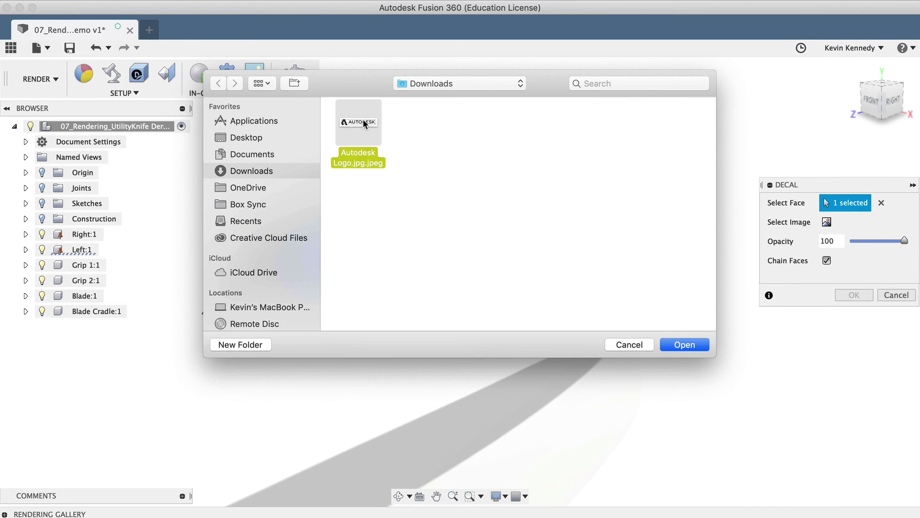
click(677, 343)
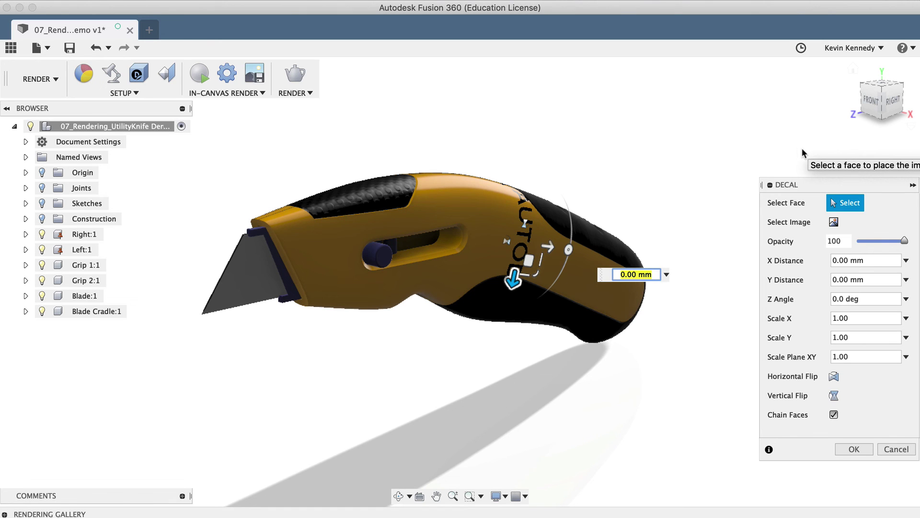
- Rotate the logo decal 75 degrees, move it about 20.5 mm in X and 0.05 mm in Y along the handle, and accept it
click(893, 102)
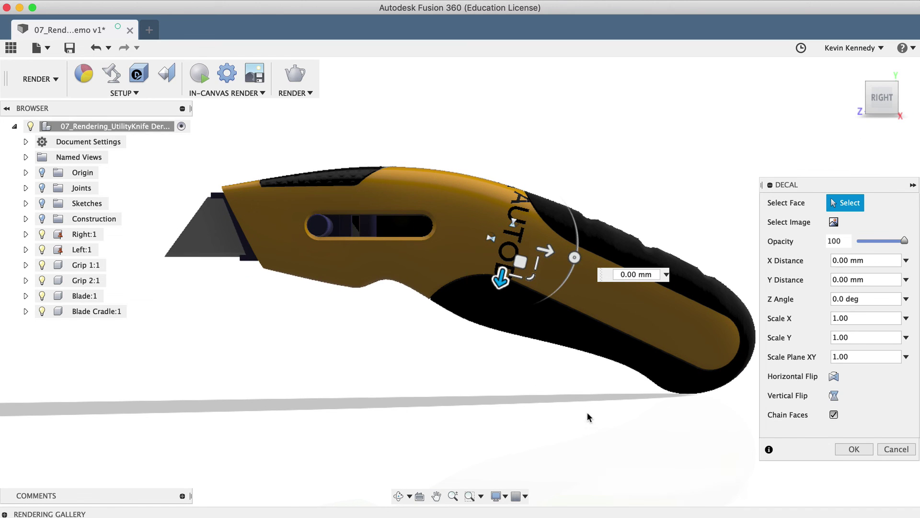
drag(575, 259, 534, 201)
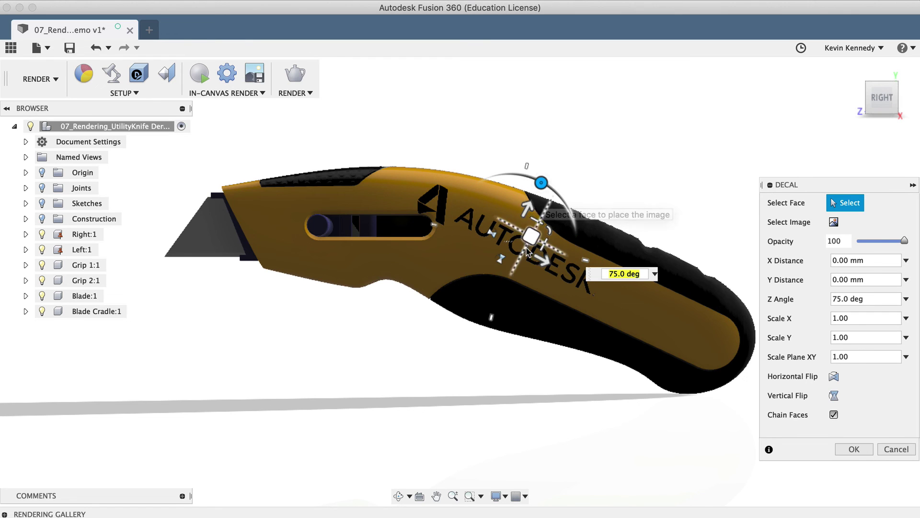
drag(531, 236, 597, 276)
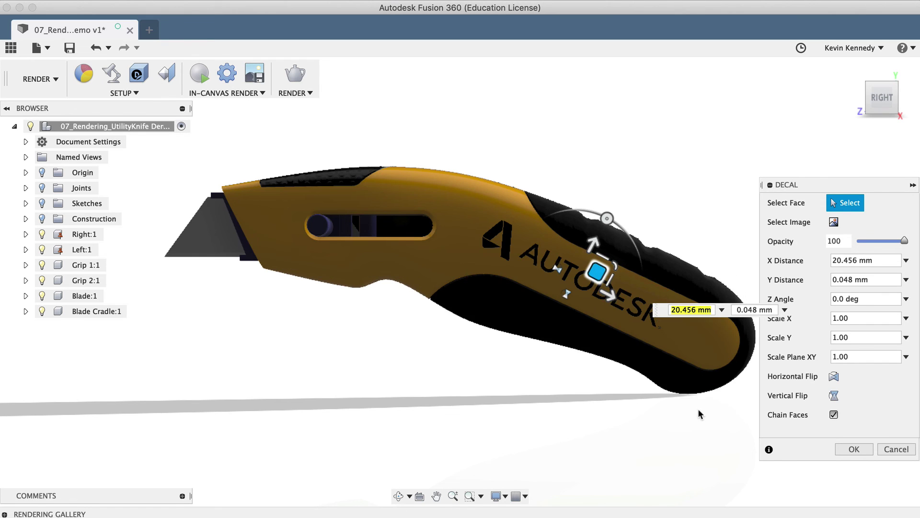
click(854, 449)
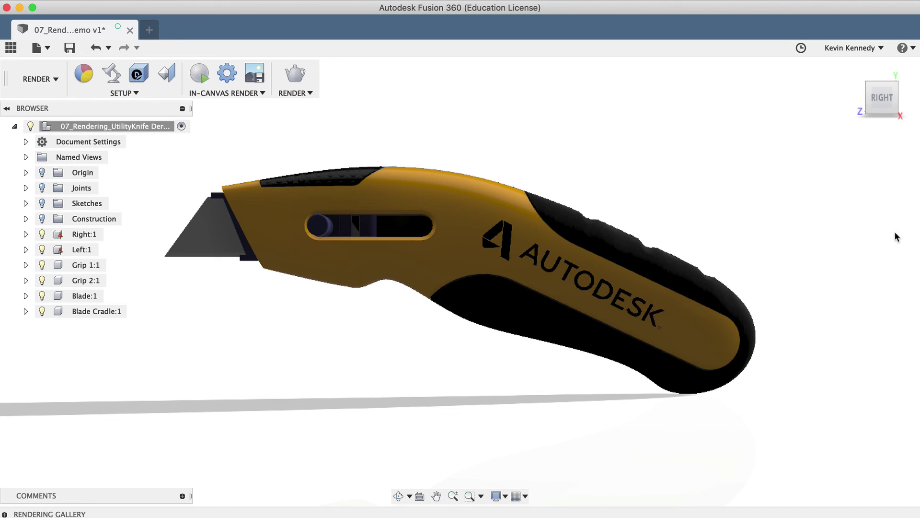
click(854, 72)
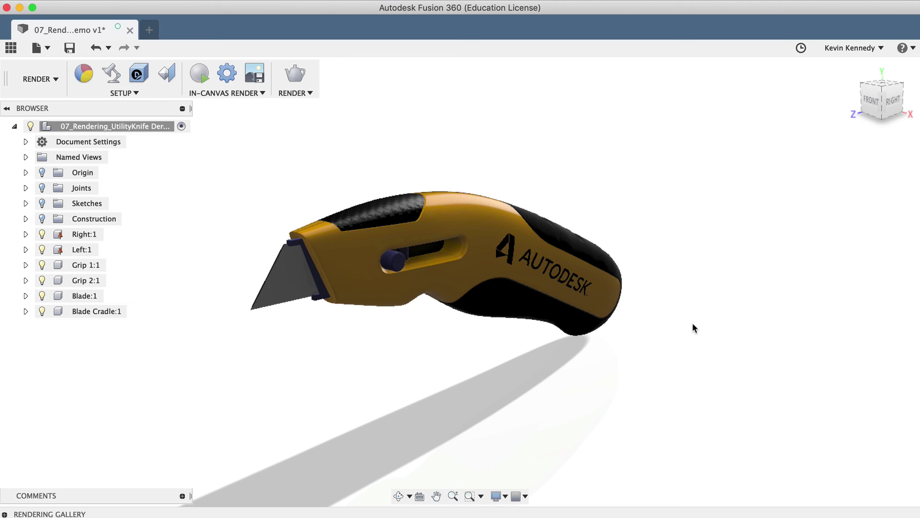
- Show the scene settings, look at the environment library and general settings, and place their window so all settings fit on screen
click(130, 92)
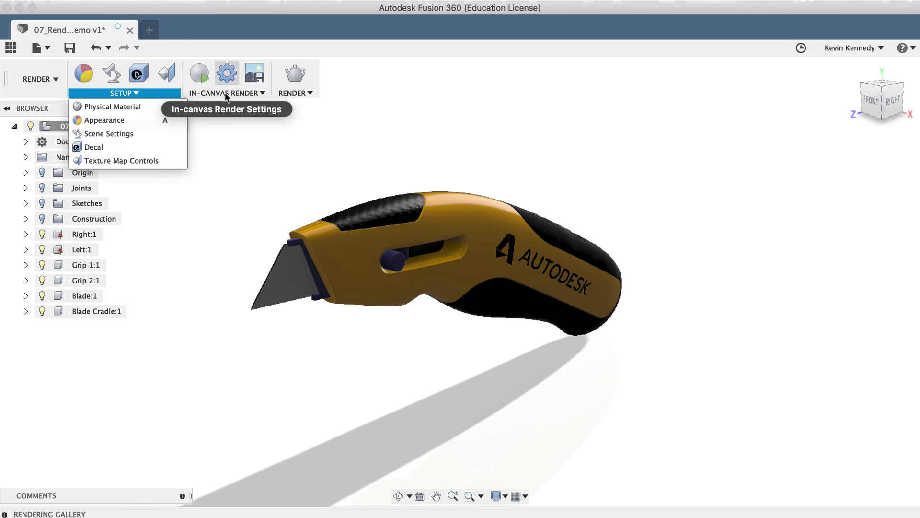
click(111, 73)
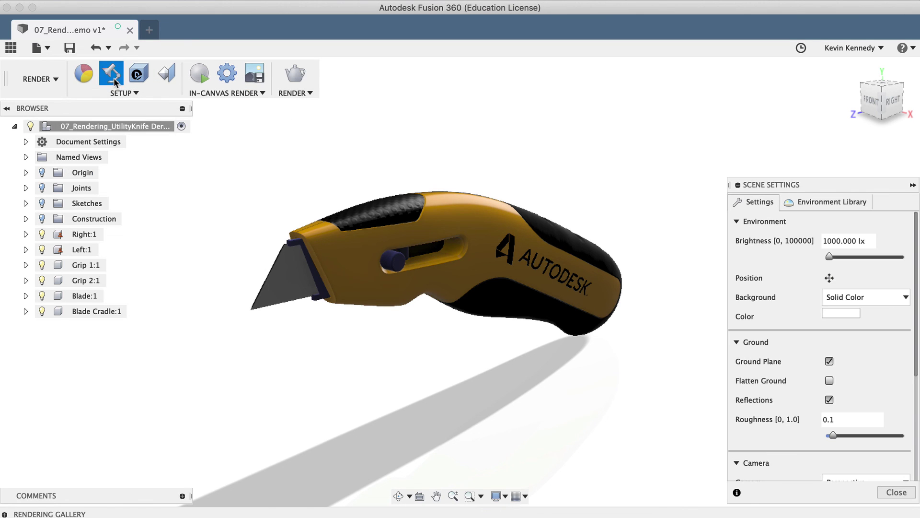
drag(759, 185, 690, 124)
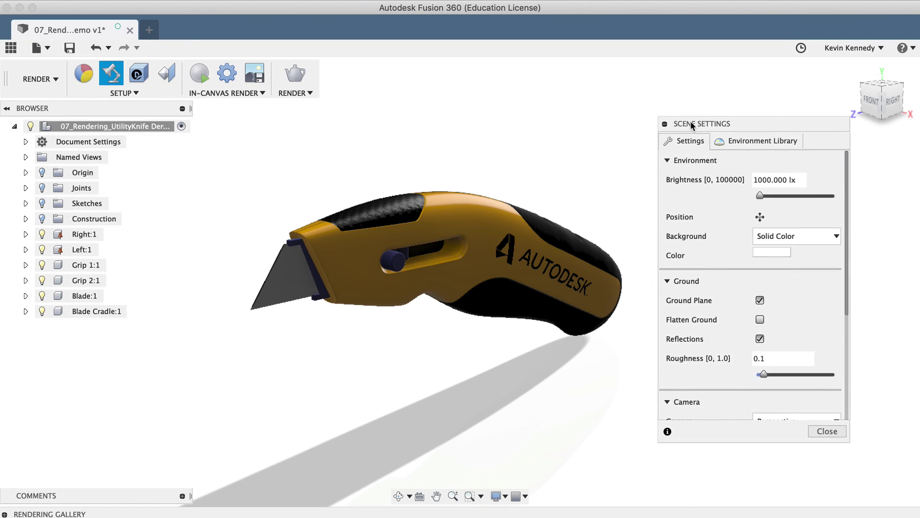
click(727, 141)
click(678, 139)
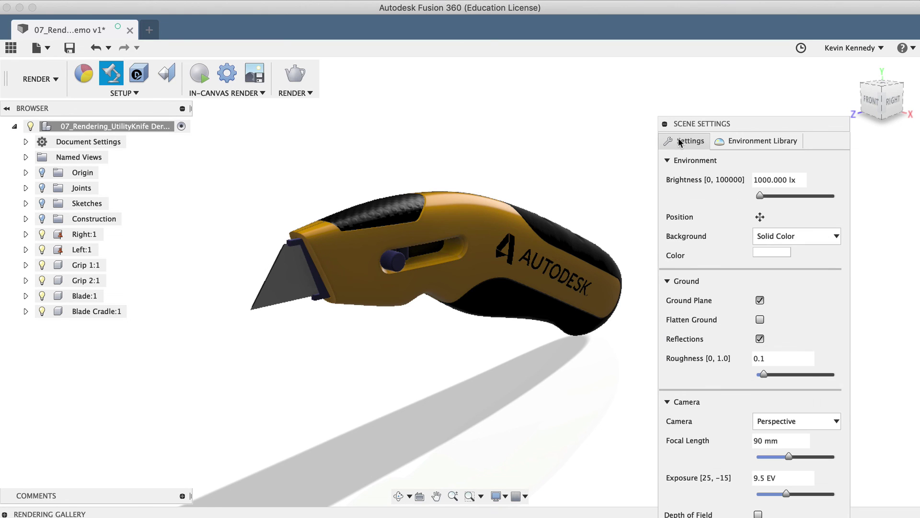
click(665, 124)
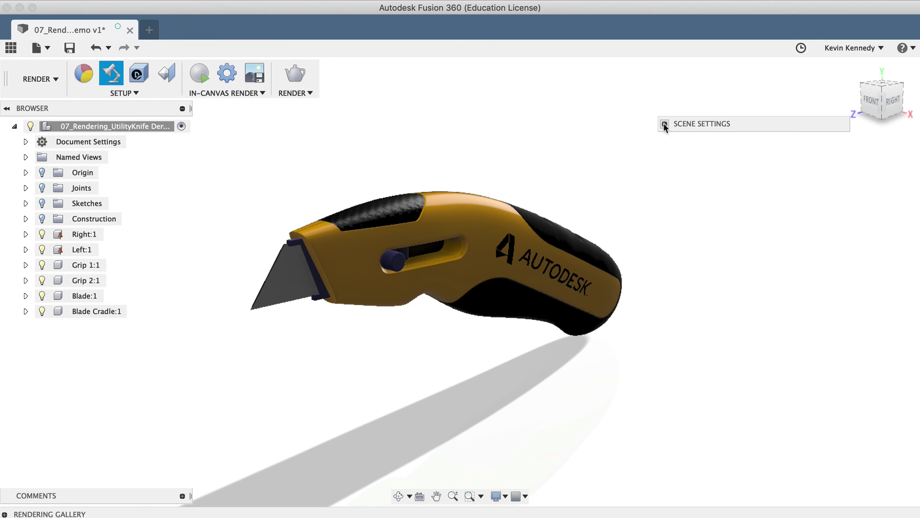
click(665, 124)
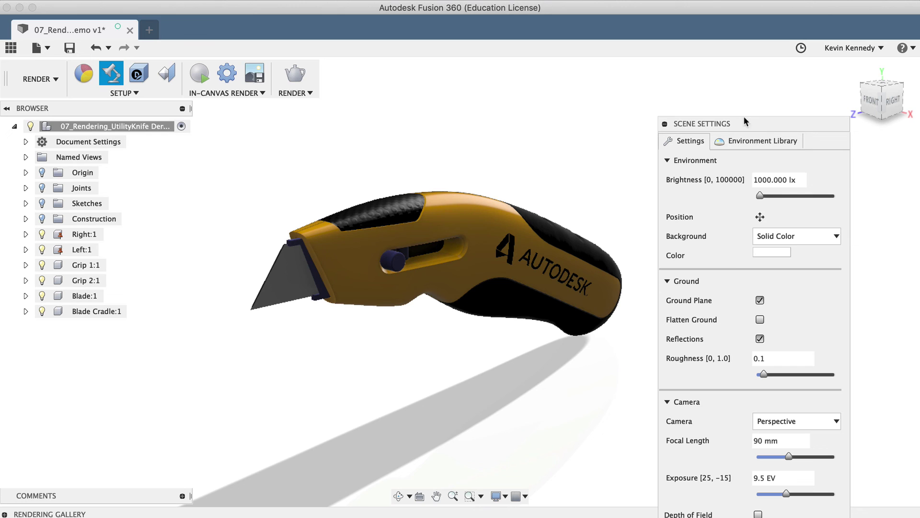
drag(743, 124, 729, 7)
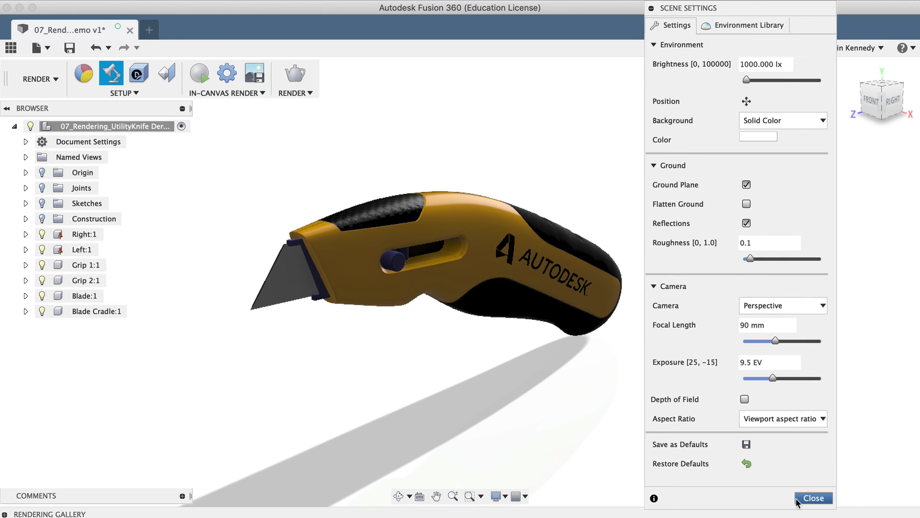